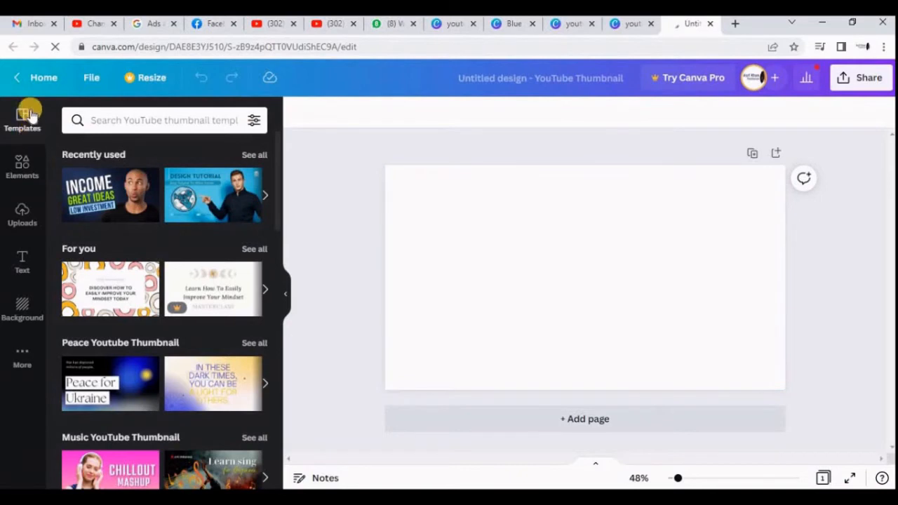
Look through the available elements, uploaded images, text styles, backgrounds and additional apps for the thumbnail design.
{"action": "left_click", "coordinate": [22, 169]}
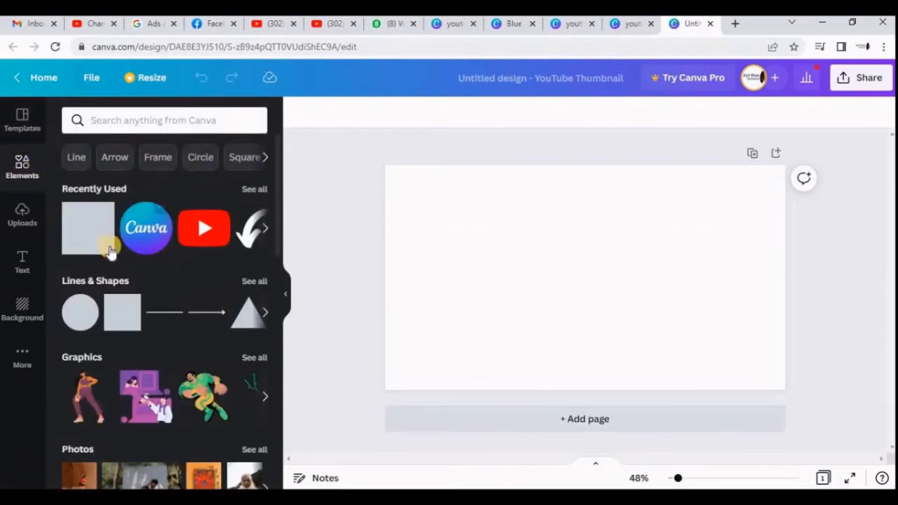
{"action": "scroll", "coordinate": [152, 255], "scroll_direction": "down", "scroll_amount": 4}
{"action": "scroll", "coordinate": [105, 250], "scroll_direction": "up", "scroll_amount": 2}
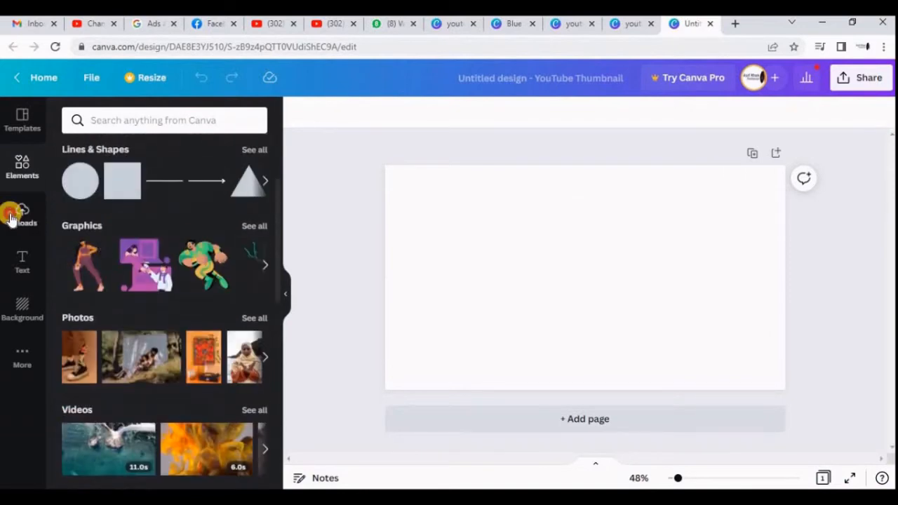
{"action": "left_click", "coordinate": [12, 216]}
{"action": "scroll", "coordinate": [174, 316], "scroll_direction": "down", "scroll_amount": 2}
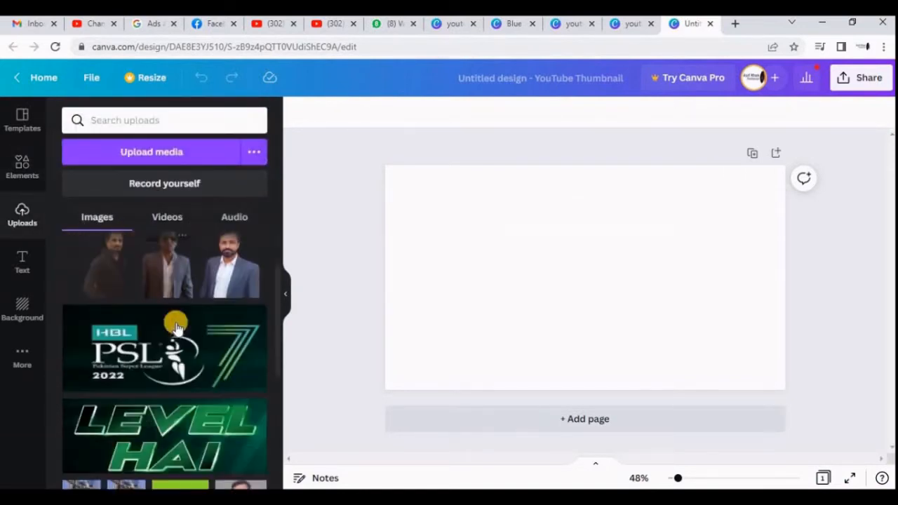
{"action": "scroll", "coordinate": [175, 326], "scroll_direction": "down", "scroll_amount": 2}
{"action": "left_click", "coordinate": [22, 265]}
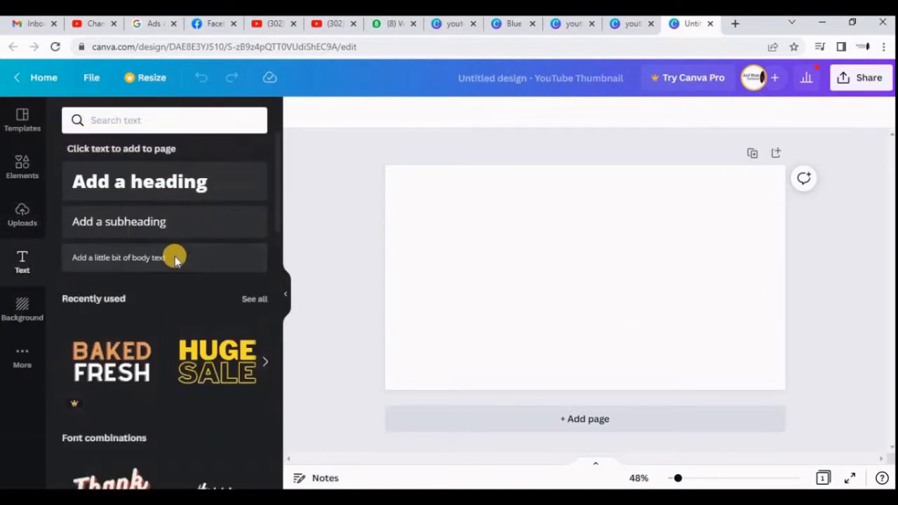
{"action": "scroll", "coordinate": [175, 256], "scroll_direction": "down", "scroll_amount": 3}
{"action": "left_click", "coordinate": [28, 306]}
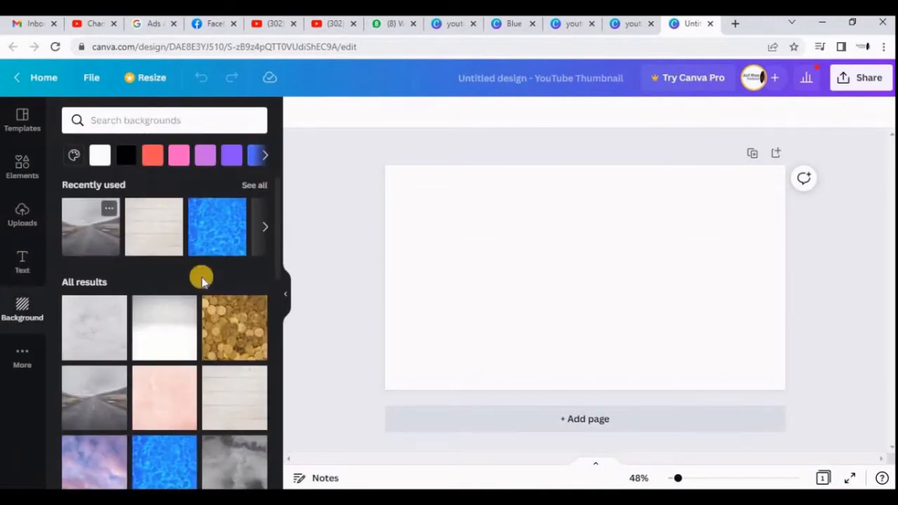
{"action": "scroll", "coordinate": [161, 397], "scroll_direction": "down", "scroll_amount": 2}
{"action": "left_click", "coordinate": [24, 351]}
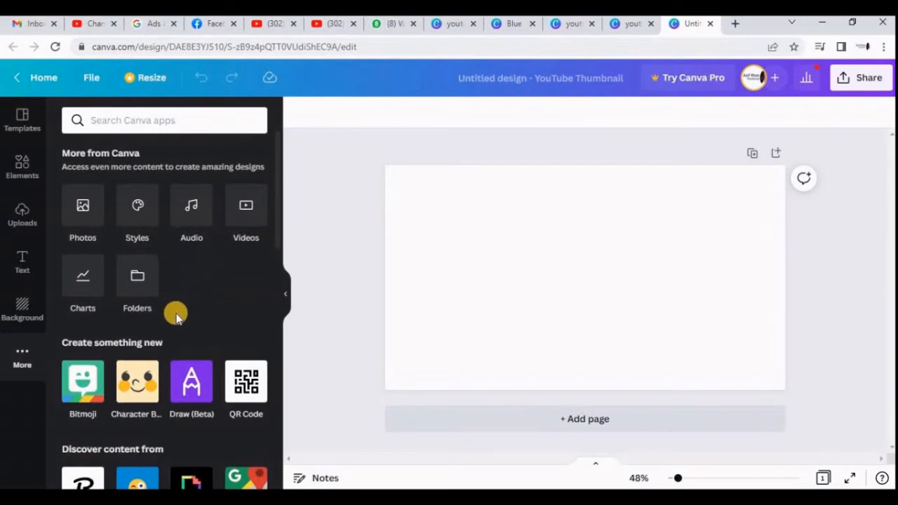
{"action": "scroll", "coordinate": [175, 314], "scroll_direction": "down", "scroll_amount": 10}
{"action": "scroll", "coordinate": [176, 316], "scroll_direction": "down", "scroll_amount": 2}
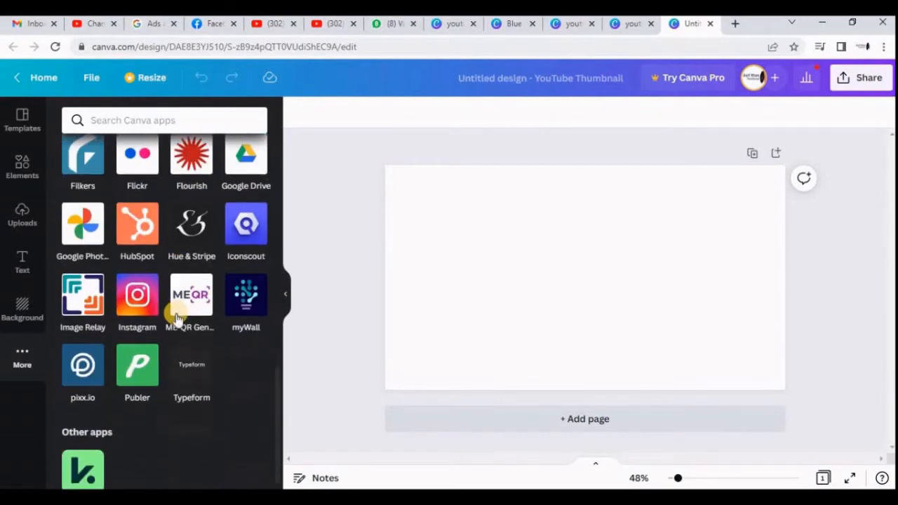
{"action": "scroll", "coordinate": [179, 302], "scroll_direction": "up", "scroll_amount": 12}
{"action": "left_click", "coordinate": [30, 258]}
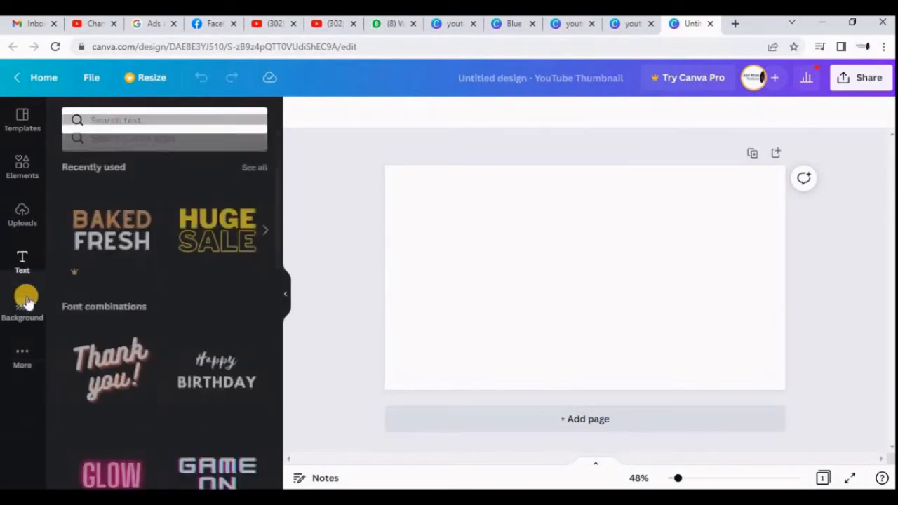
Fill the blank thumbnail's background with solid medium blue from the background colour swatches.
{"action": "left_click", "coordinate": [28, 296]}
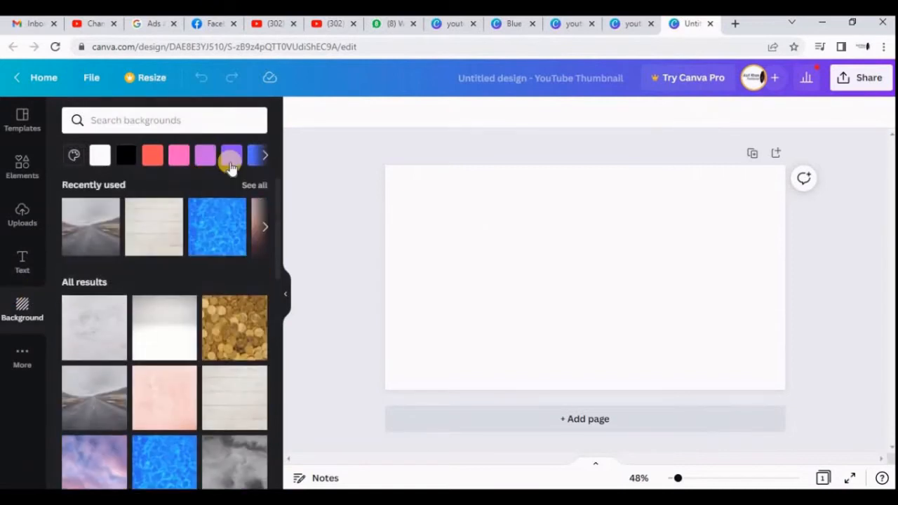
{"action": "left_click", "coordinate": [255, 159]}
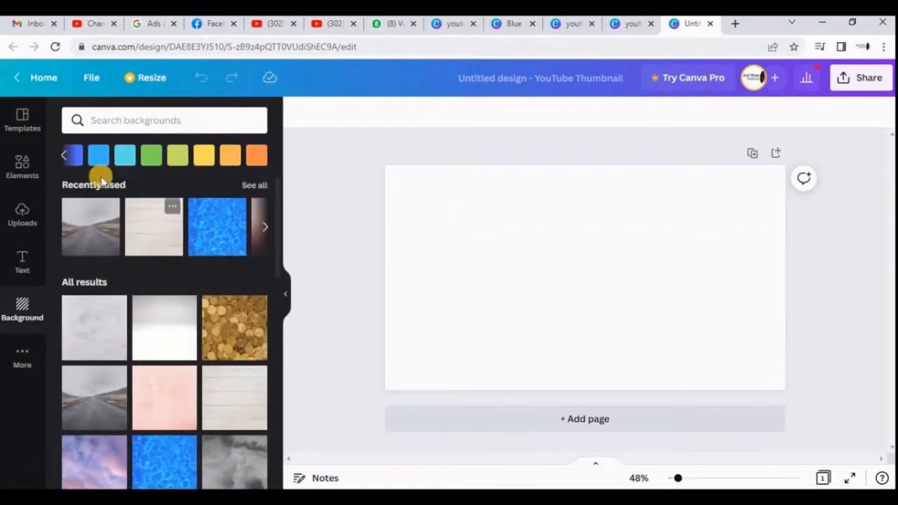
{"action": "left_click", "coordinate": [82, 164]}
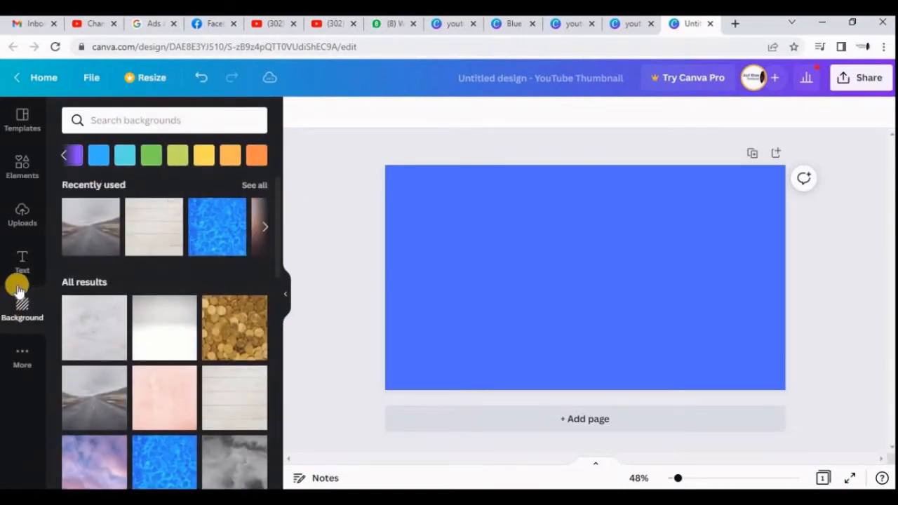
Add a heading to the thumbnail that reads "YOUTUBE THUMBNAIL".
{"action": "left_click", "coordinate": [20, 260]}
{"action": "left_click", "coordinate": [504, 238]}
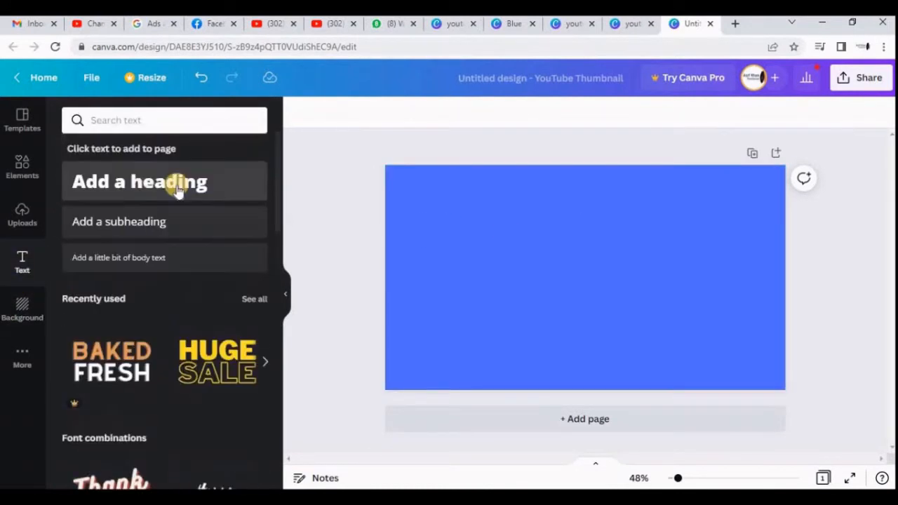
{"action": "left_click", "coordinate": [179, 184]}
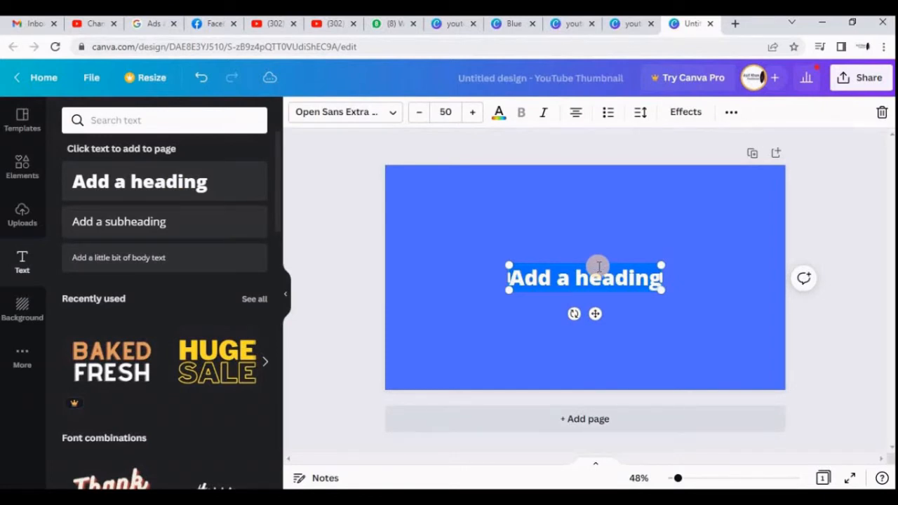
{"action": "type", "text": "YOU"}
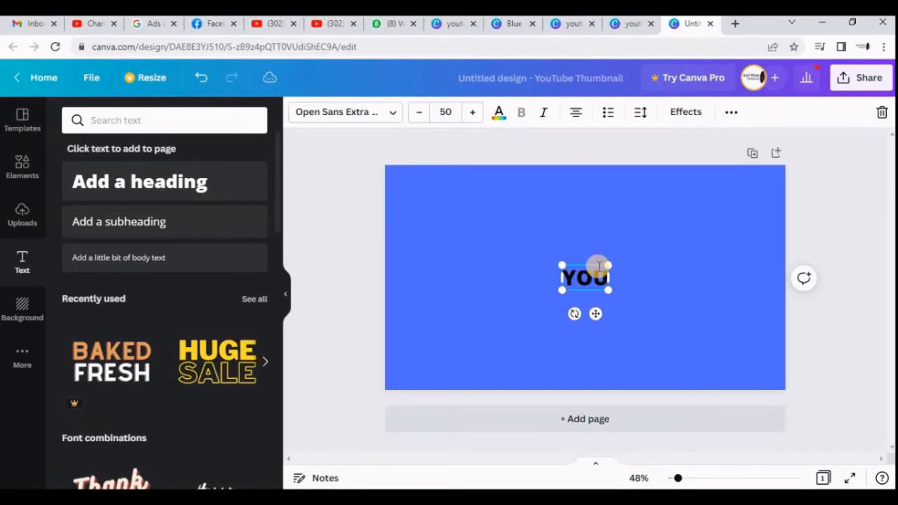
{"action": "type", "text": "TUBE T"}
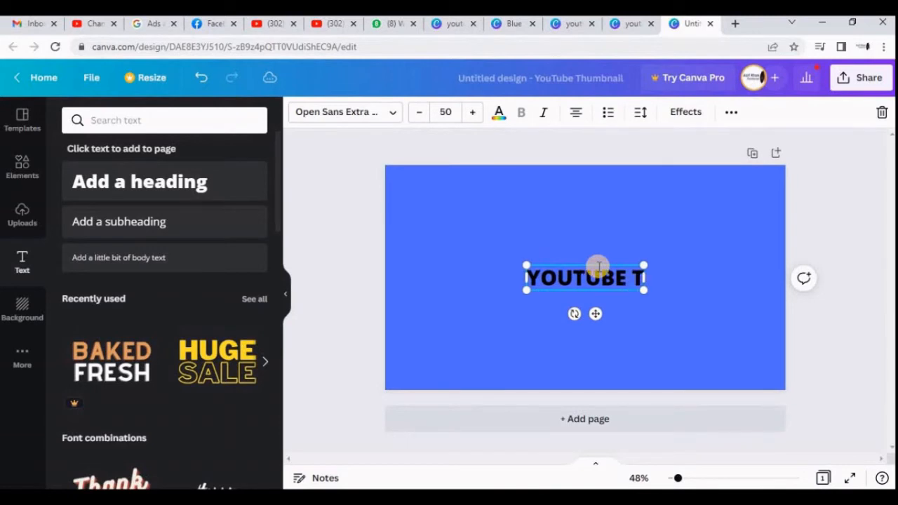
{"action": "type", "text": "HUBNAIL"}
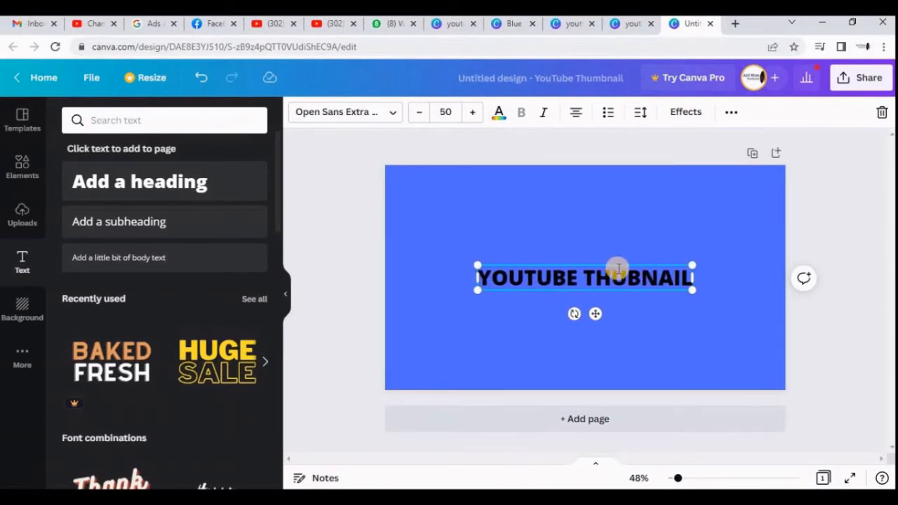
{"action": "left_click", "coordinate": [619, 270]}
{"action": "type", "text": "M"}
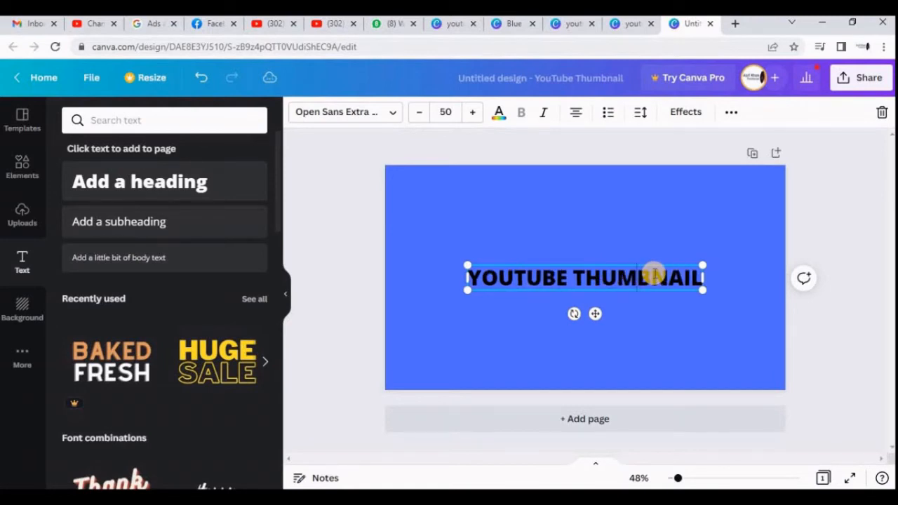
Place the heading in the design's upper-left area, tilted upward on two lines at a size of about 57.4.
{"action": "left_click_drag", "start_coordinate": [695, 291], "coordinate": [636, 255]}
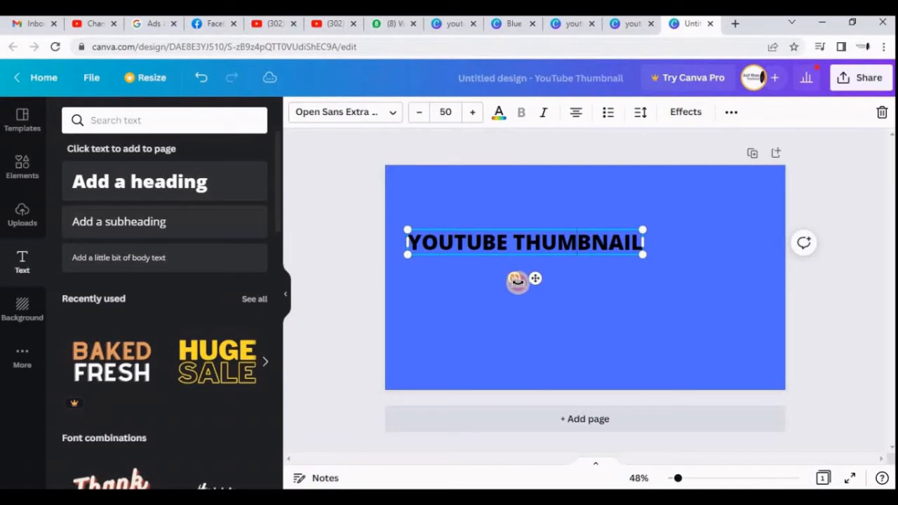
{"action": "mouse_move", "coordinate": [517, 280]}
{"action": "left_mouse_down"}
{"action": "mouse_move", "coordinate": [540, 276]}
{"action": "mouse_move", "coordinate": [529, 282]}
{"action": "left_mouse_up"}
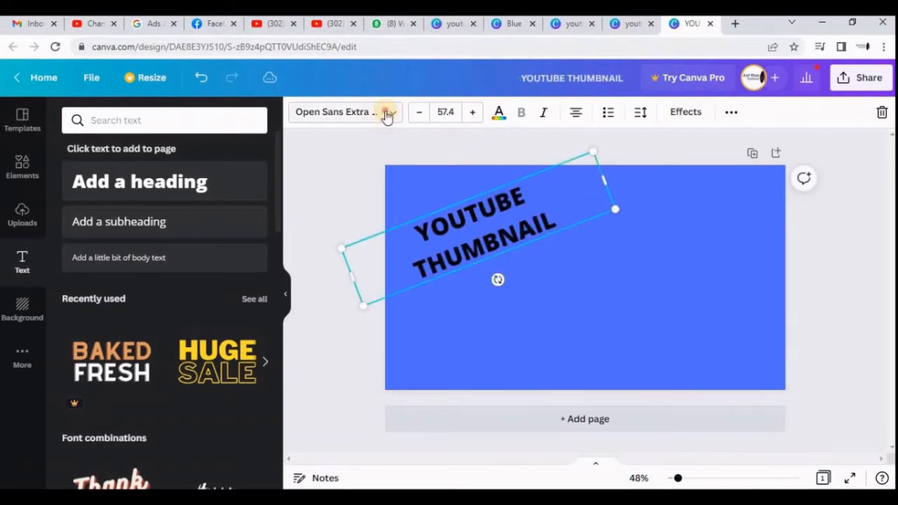
Change the "YOUTUBE THUMBNAIL" heading's font to Archivo Black.
{"action": "left_click", "coordinate": [387, 115]}
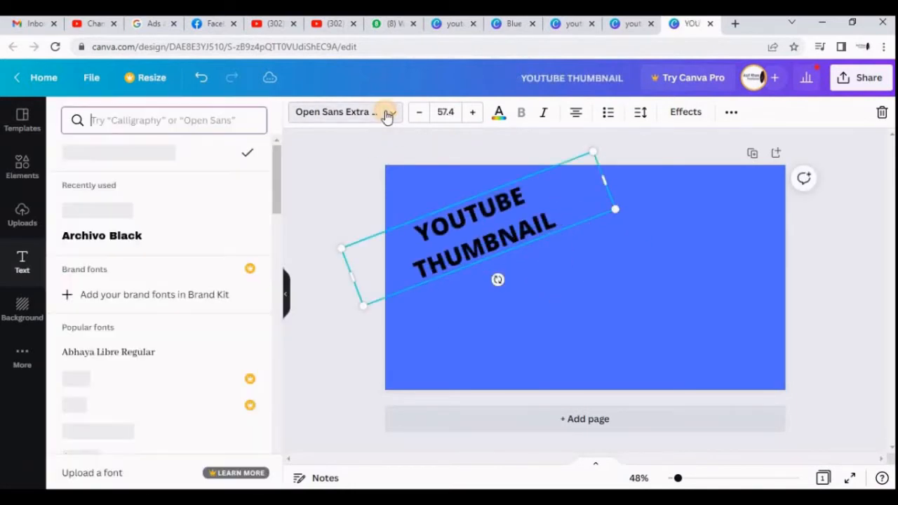
{"action": "scroll", "coordinate": [144, 208], "scroll_direction": "down", "scroll_amount": 3}
{"action": "scroll", "coordinate": [143, 208], "scroll_direction": "down", "scroll_amount": 3}
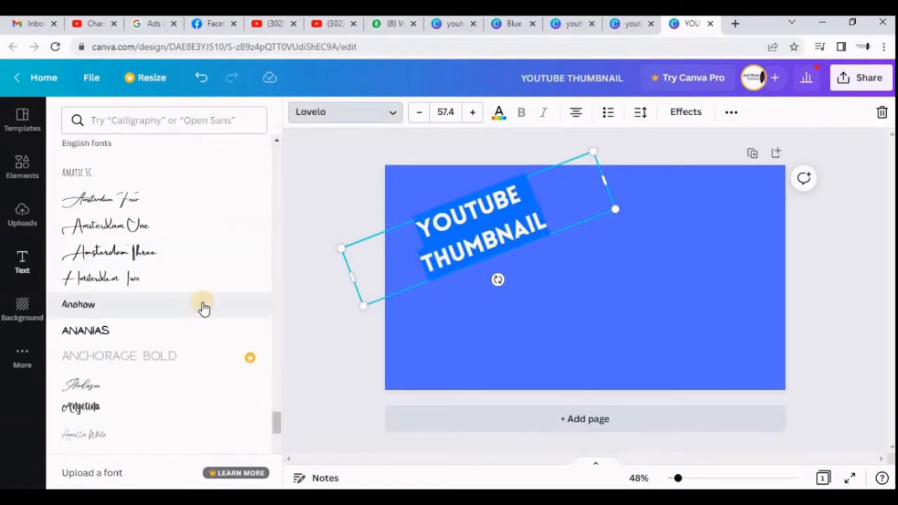
{"action": "scroll", "coordinate": [203, 304], "scroll_direction": "down", "scroll_amount": 6}
{"action": "scroll", "coordinate": [203, 308], "scroll_direction": "down", "scroll_amount": 1}
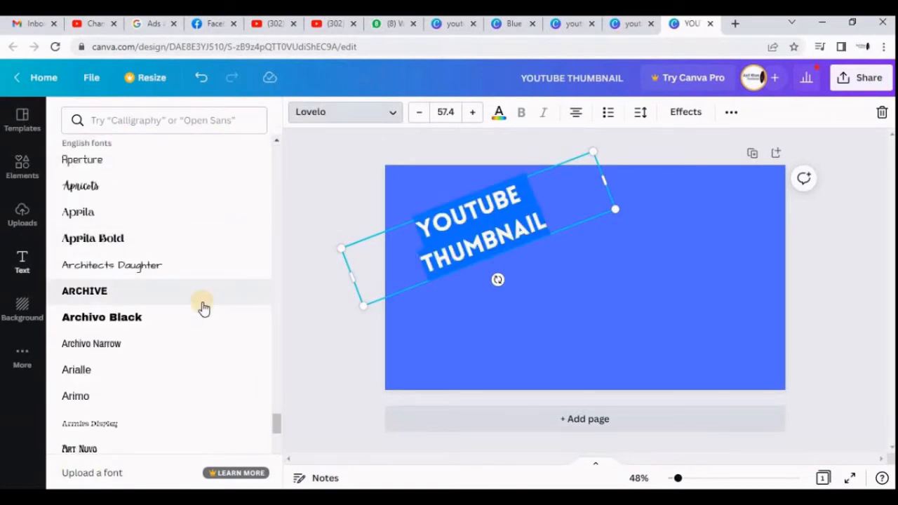
{"action": "left_click", "coordinate": [139, 313]}
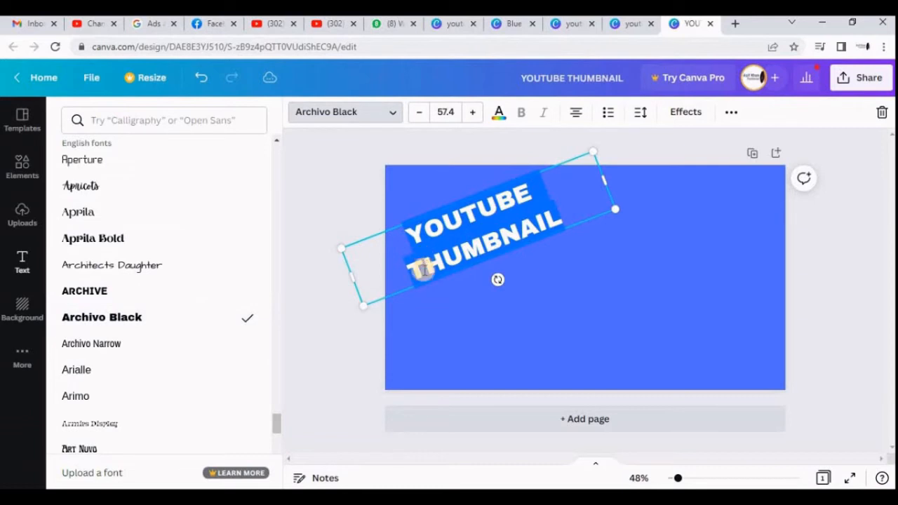
{"action": "key", "text": "Escape"}
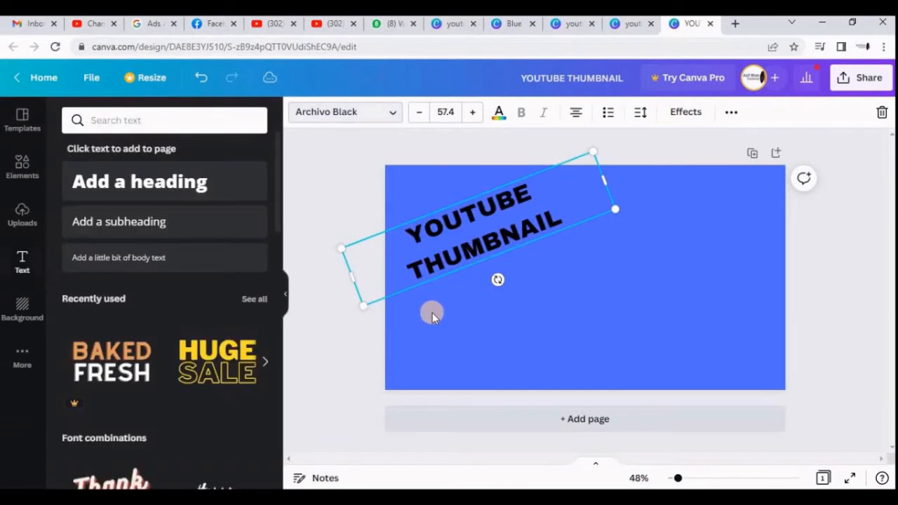
Search the font library for "arial black".
{"action": "left_click", "coordinate": [390, 106]}
{"action": "type", "text": "ar"}
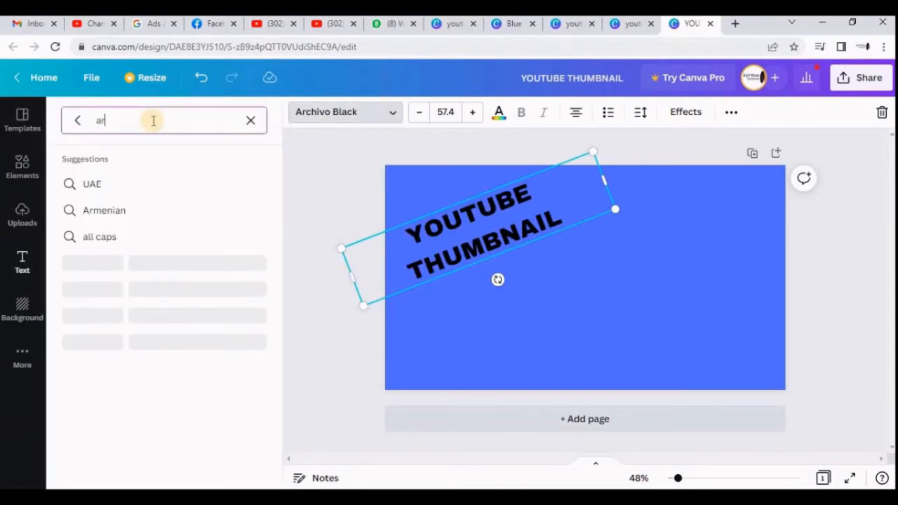
{"action": "type", "text": "i"}
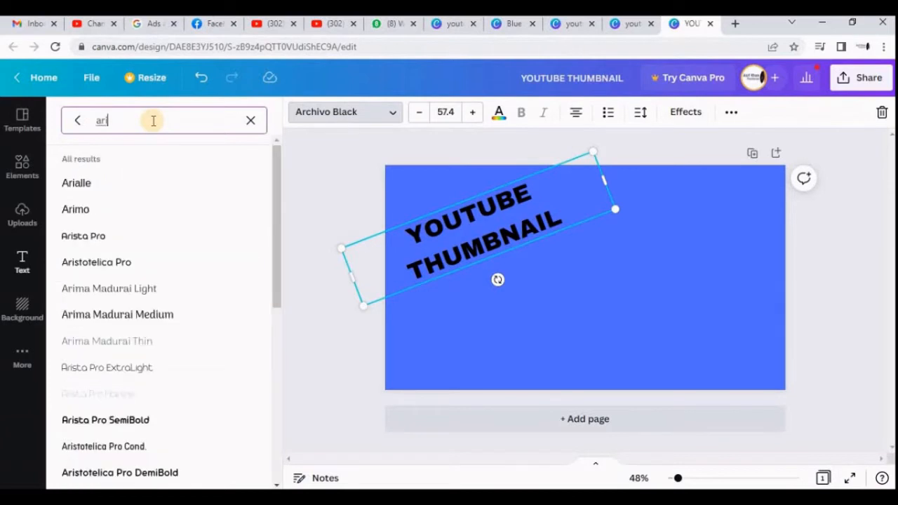
{"action": "type", "text": "al"}
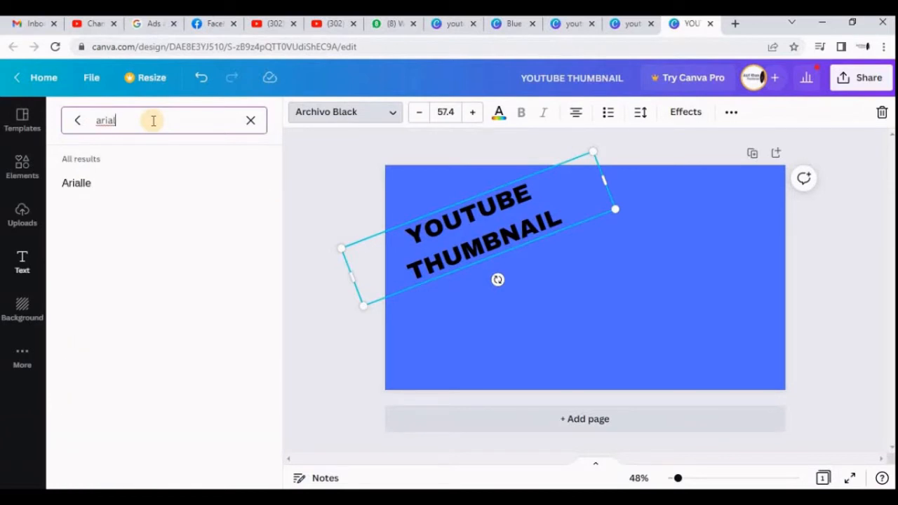
{"action": "type", "text": " b"}
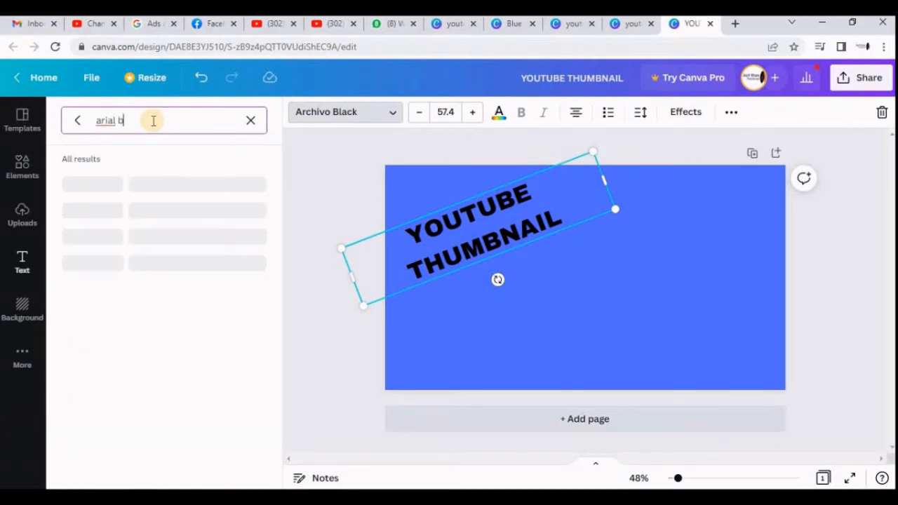
{"action": "type", "text": "la"}
{"action": "key", "text": "BackSpace"}
{"action": "type", "text": "lack"}
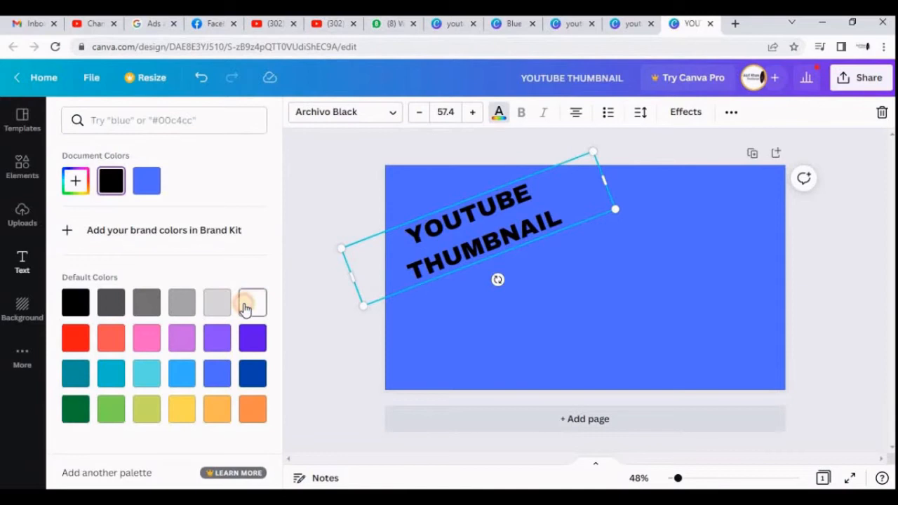
Change the "YOUTUBE THUMBNAIL" heading's text colour to white.
{"action": "left_click", "coordinate": [249, 302]}
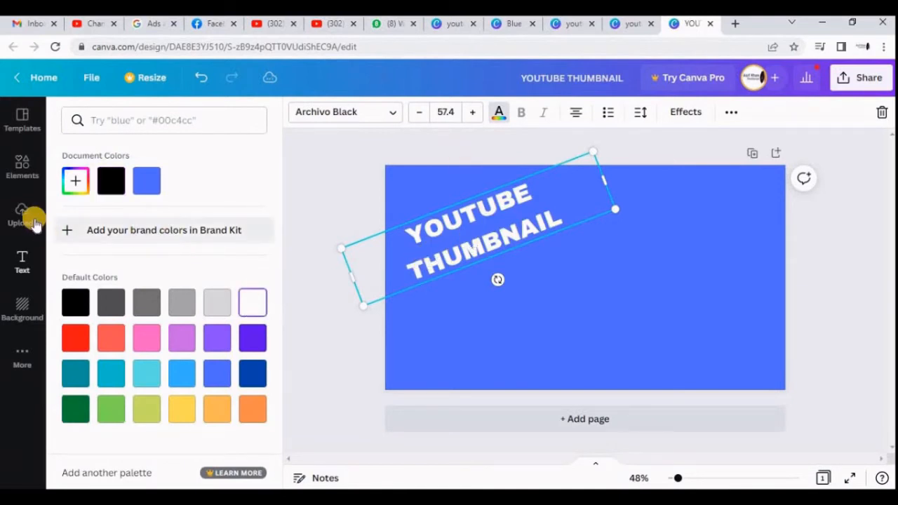
{"action": "left_click", "coordinate": [23, 260]}
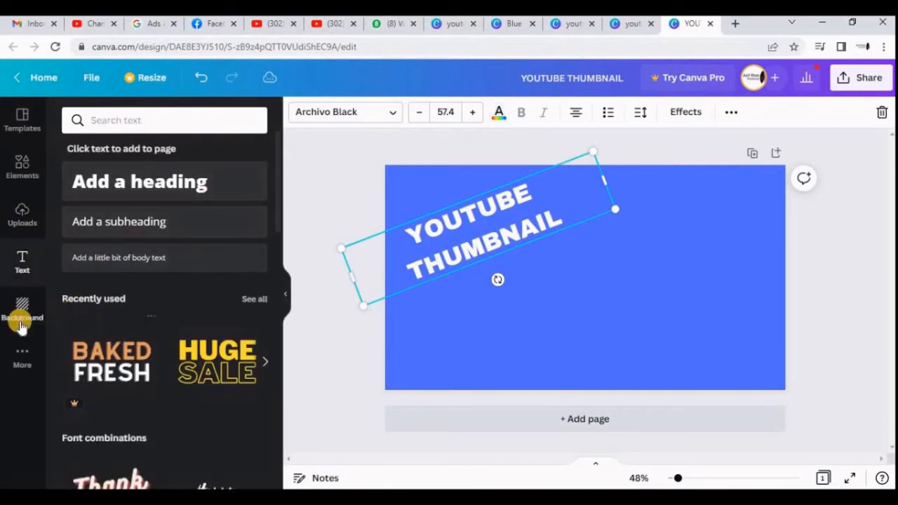
Apply the Lift effect to the heading and enlarge its text to about size 64.7.
{"action": "left_click", "coordinate": [688, 114]}
{"action": "left_click", "coordinate": [238, 188]}
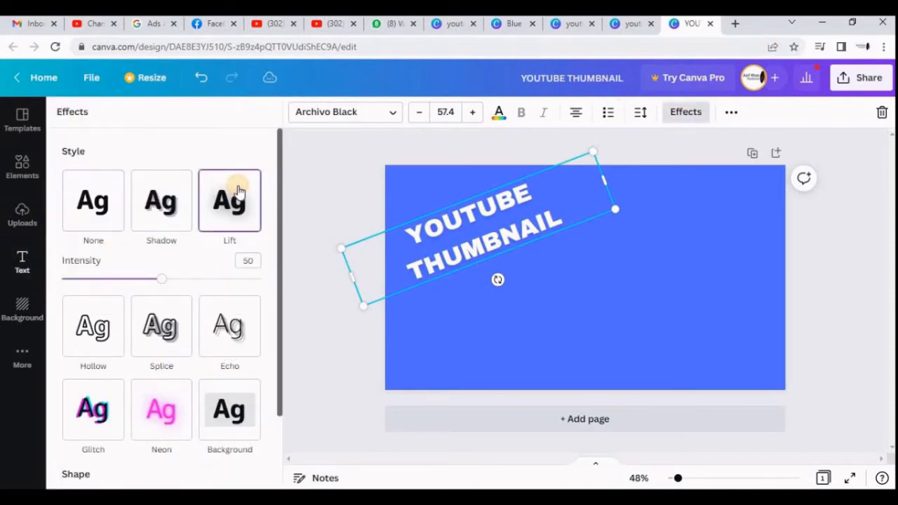
{"action": "left_click_drag", "start_coordinate": [615, 210], "coordinate": [651, 215]}
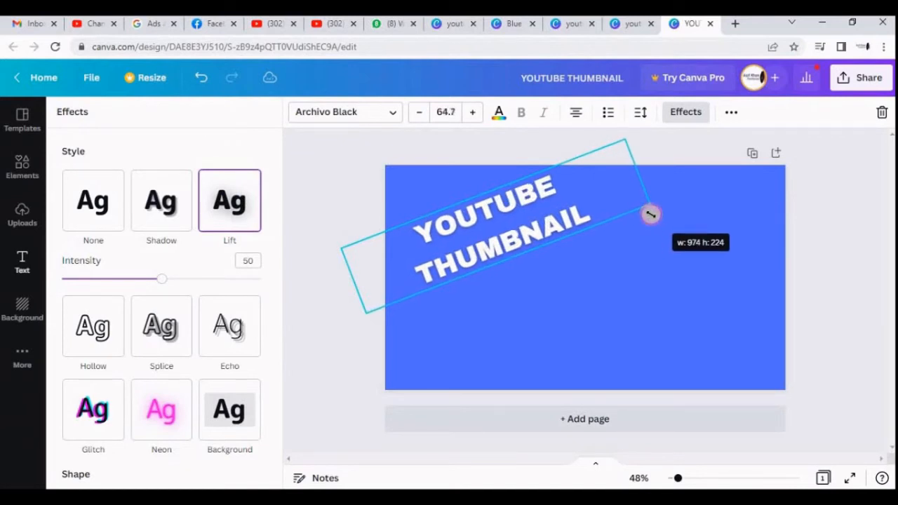
Add a new text box to the page reading "GREAT IDEAS" in capitals.
{"action": "type", "text": "t"}
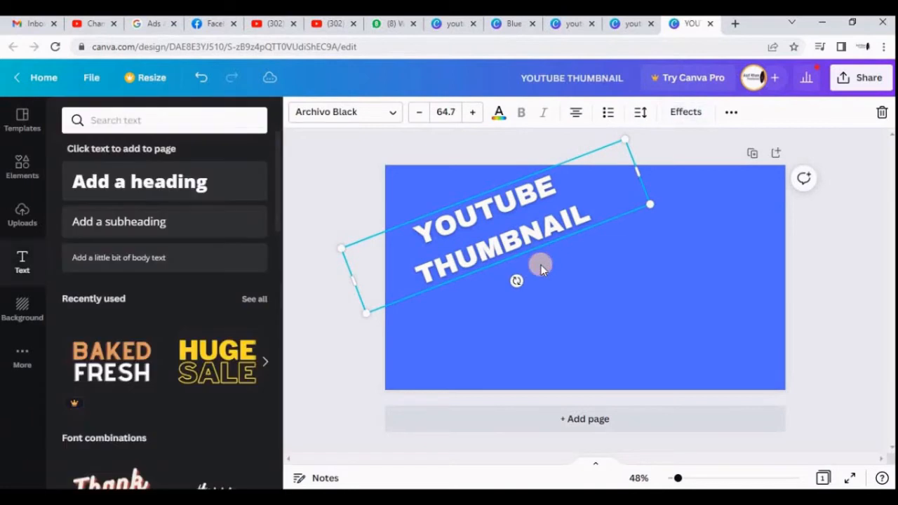
{"action": "type", "text": "grea"}
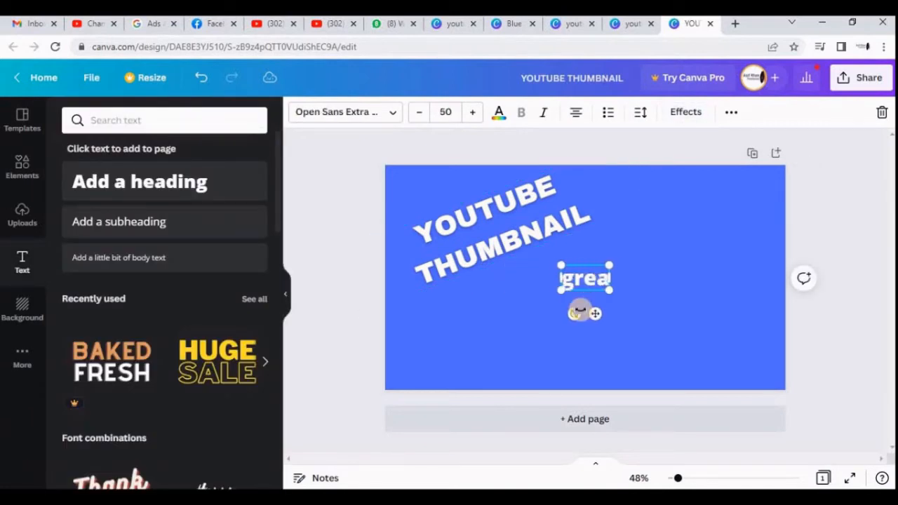
{"action": "key", "text": "BackSpace"}
{"action": "key", "text": "BackSpace"}
{"action": "key", "text": "BackSpace"}
{"action": "key", "text": "BackSpace"}
{"action": "type", "text": "g"}
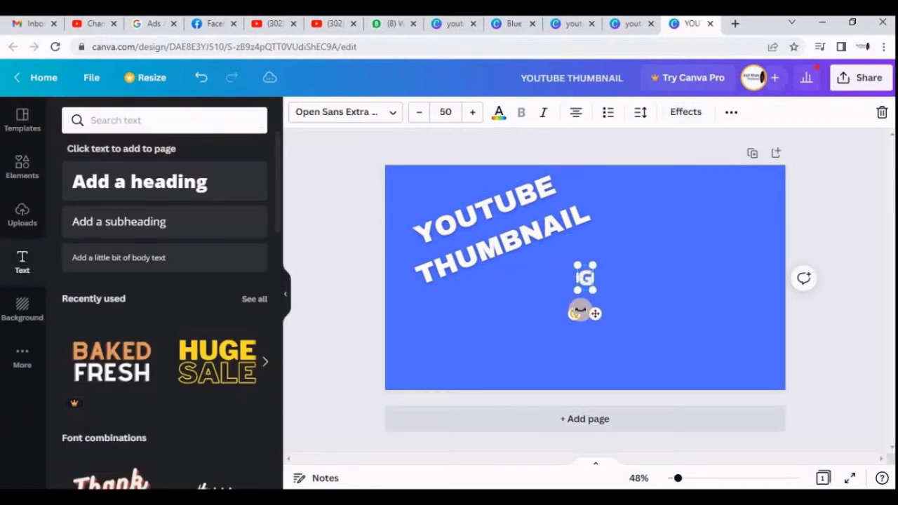
{"action": "type", "text": "reart"}
{"action": "key", "text": "BackSpace"}
{"action": "key", "text": "BackSpace"}
{"action": "type", "text": "t"}
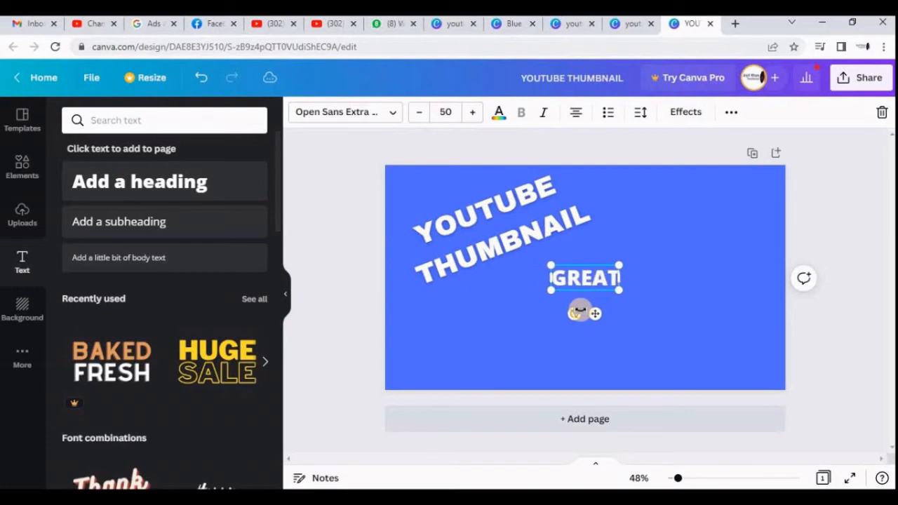
{"action": "type", "text": "!"}
{"action": "type", "text": " IDEAS"}
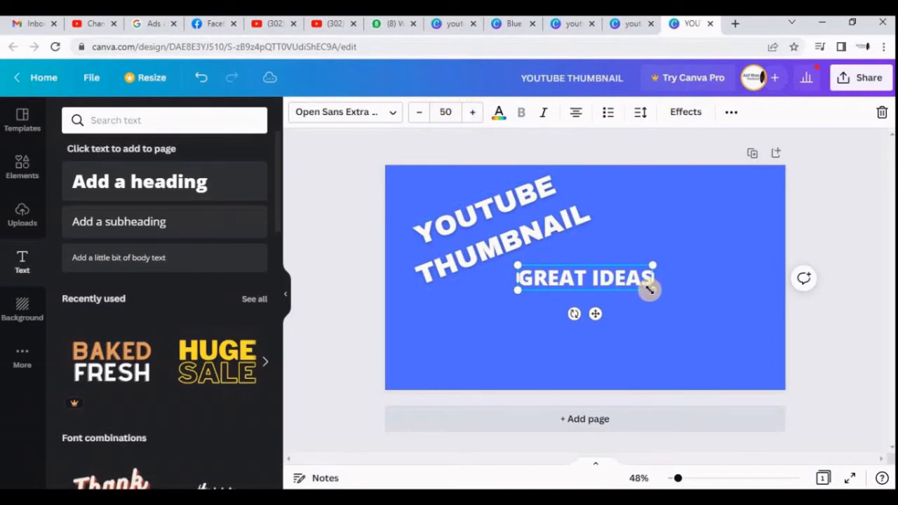
Style "GREAT IDEAS" in light green at about size 73.7 with the Lift effect and place it tilted directly beneath the heading.
{"action": "left_click_drag", "start_coordinate": [650, 289], "coordinate": [715, 302]}
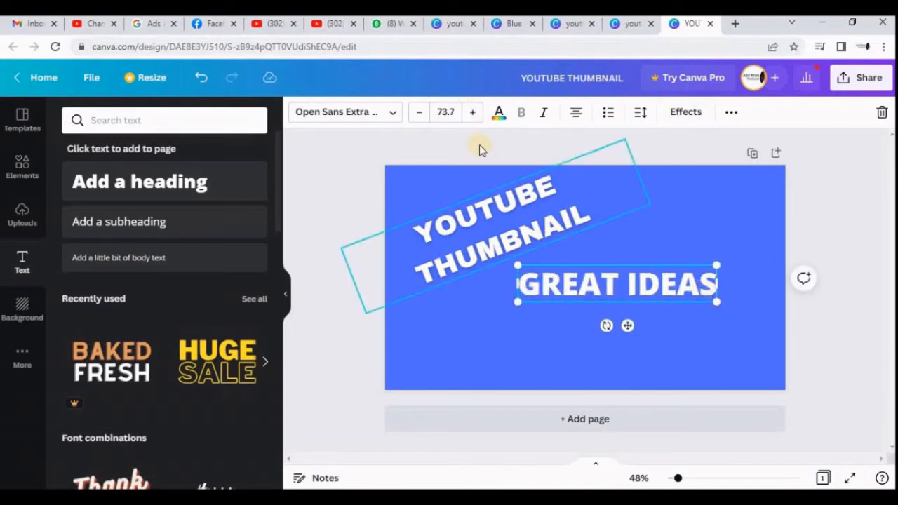
{"action": "left_click", "coordinate": [499, 112]}
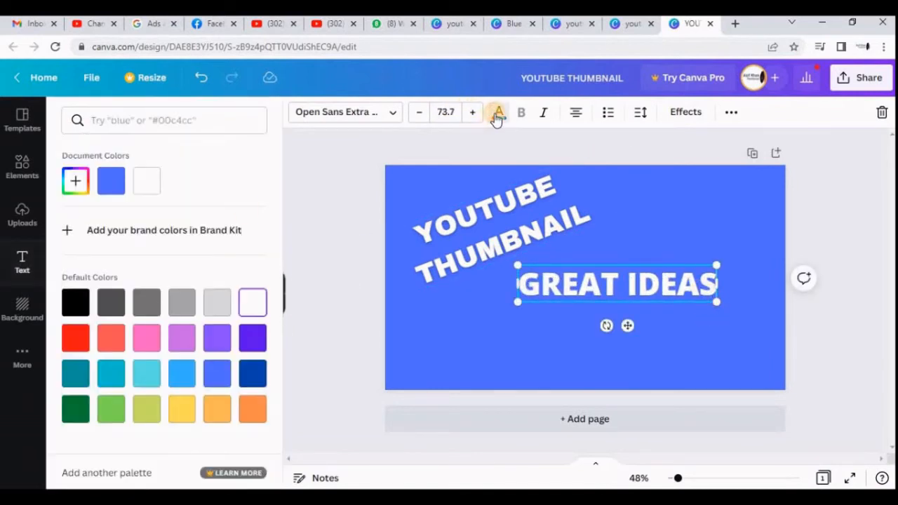
{"action": "left_click", "coordinate": [111, 420]}
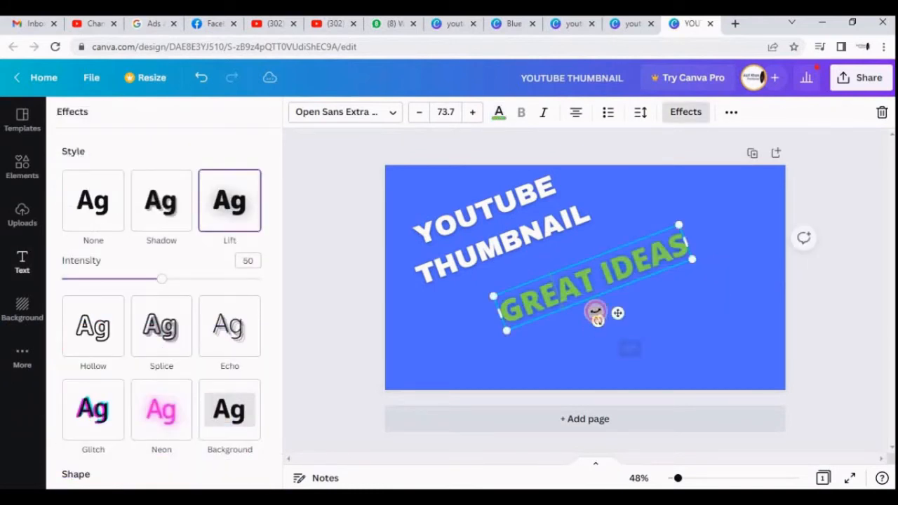
{"action": "left_click_drag", "start_coordinate": [617, 312], "coordinate": [541, 291]}
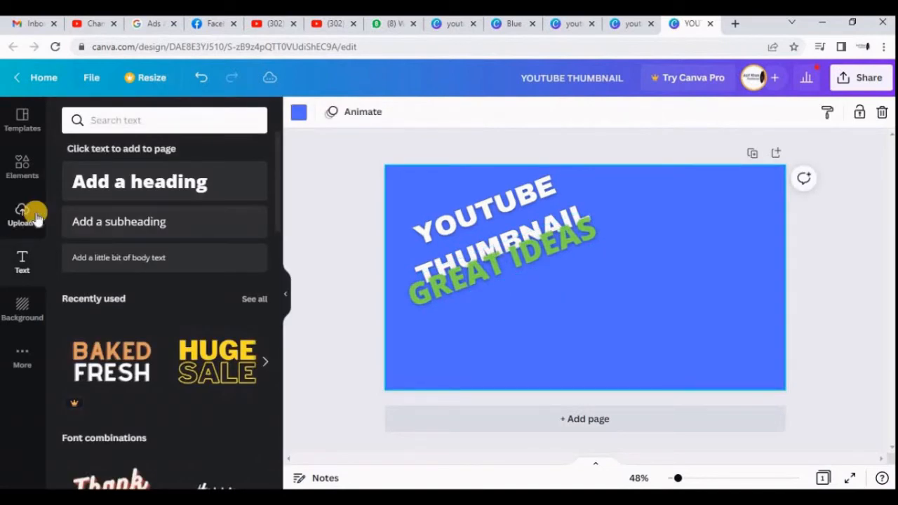
Add a square shape, reshape it into a long thin bar and tilt it to match the text above.
{"action": "left_click", "coordinate": [21, 172]}
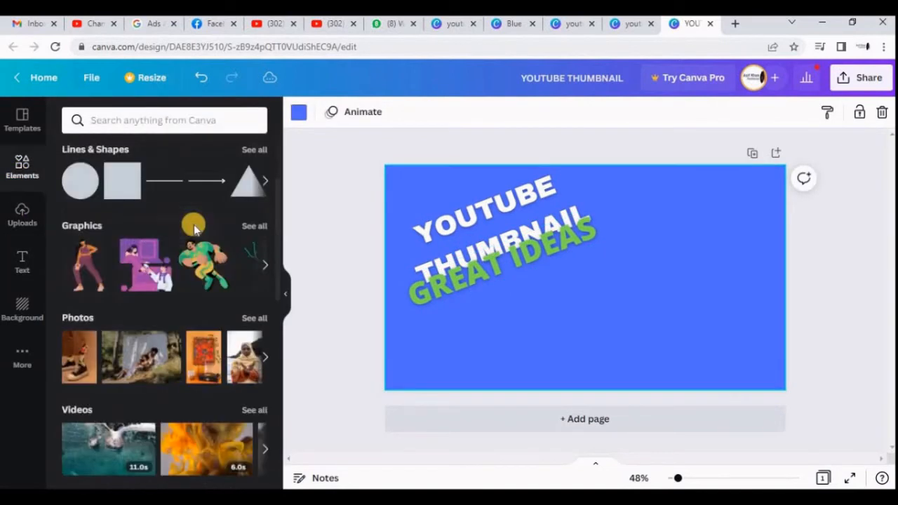
{"action": "left_click", "coordinate": [120, 179]}
{"action": "left_click_drag", "start_coordinate": [612, 322], "coordinate": [641, 348]}
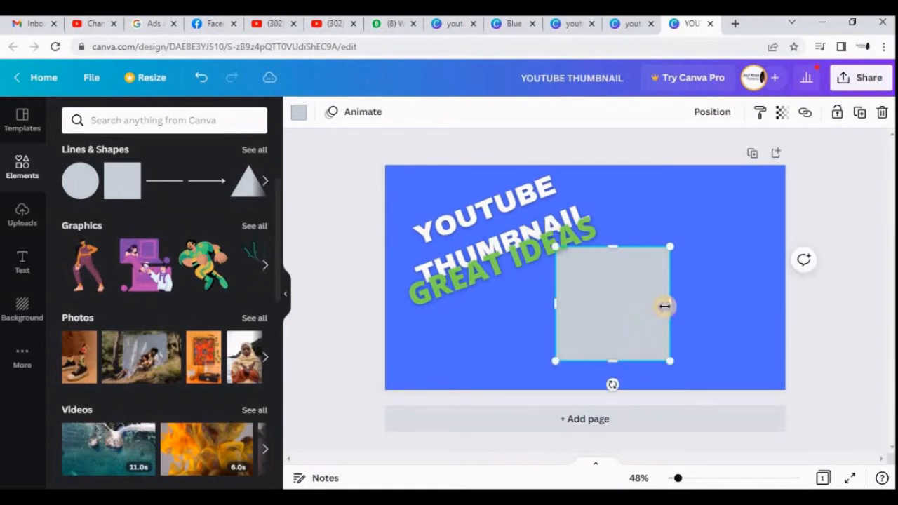
{"action": "left_click_drag", "start_coordinate": [707, 311], "coordinate": [763, 307]}
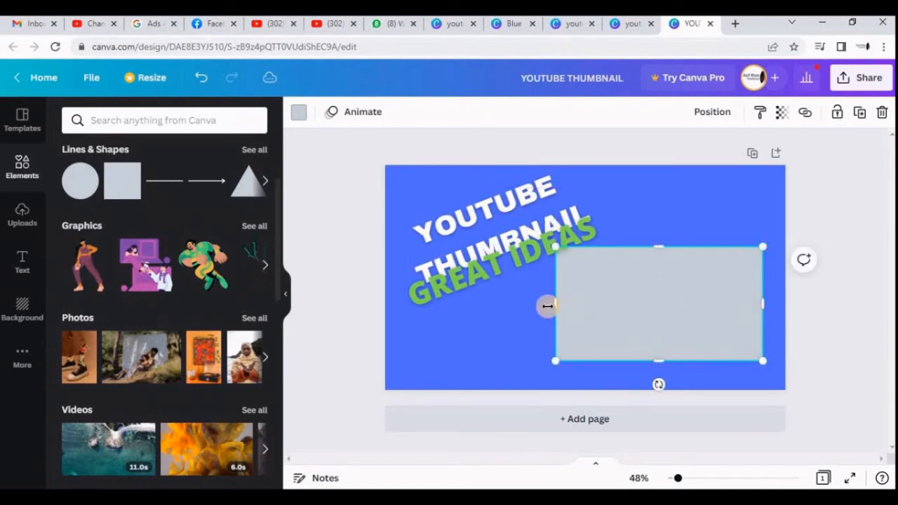
{"action": "left_click_drag", "start_coordinate": [559, 304], "coordinate": [457, 311]}
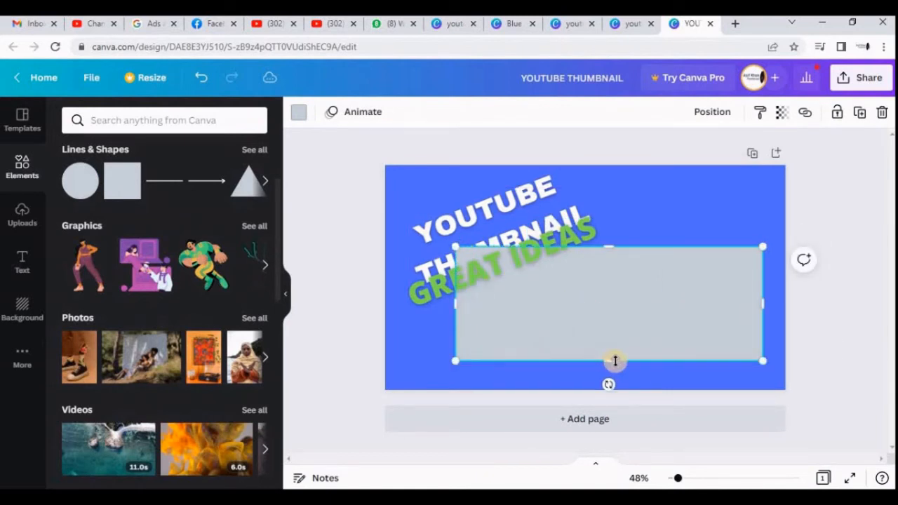
{"action": "left_click_drag", "start_coordinate": [612, 330], "coordinate": [612, 267]}
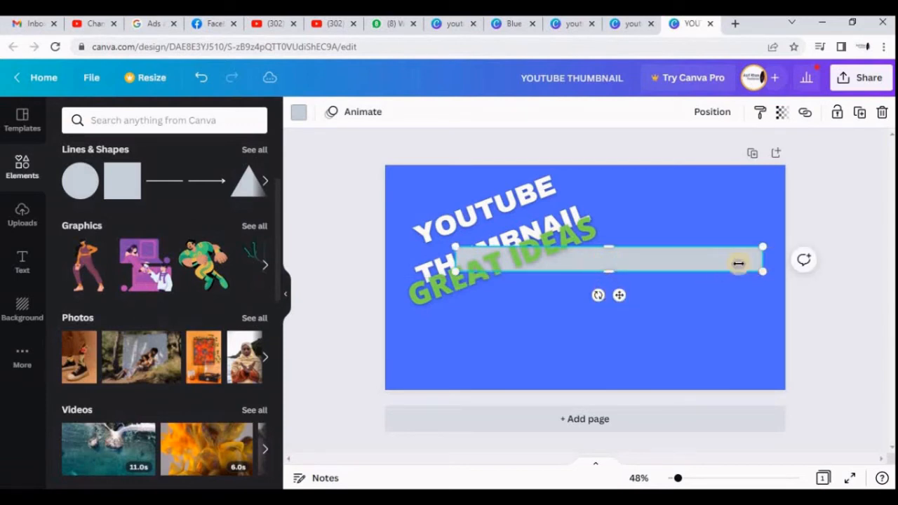
{"action": "left_click_drag", "start_coordinate": [738, 263], "coordinate": [621, 270]}
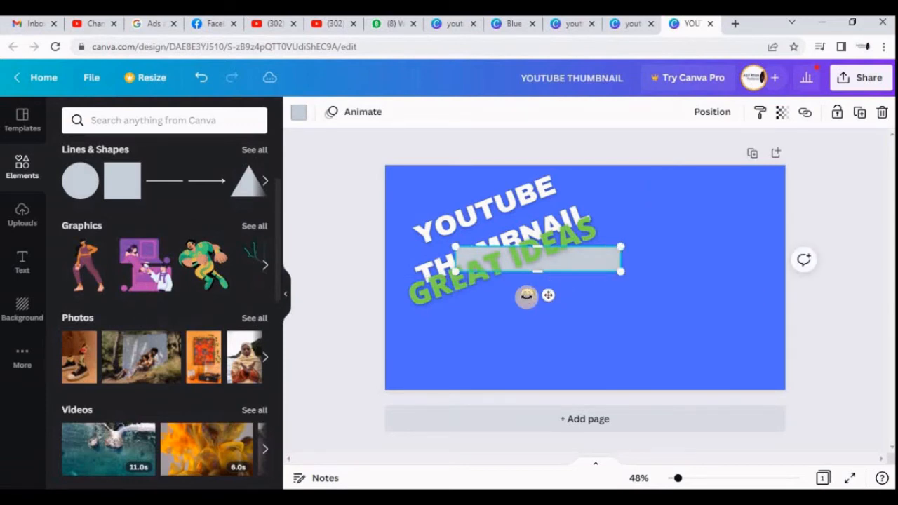
{"action": "left_click_drag", "start_coordinate": [526, 296], "coordinate": [565, 306]}
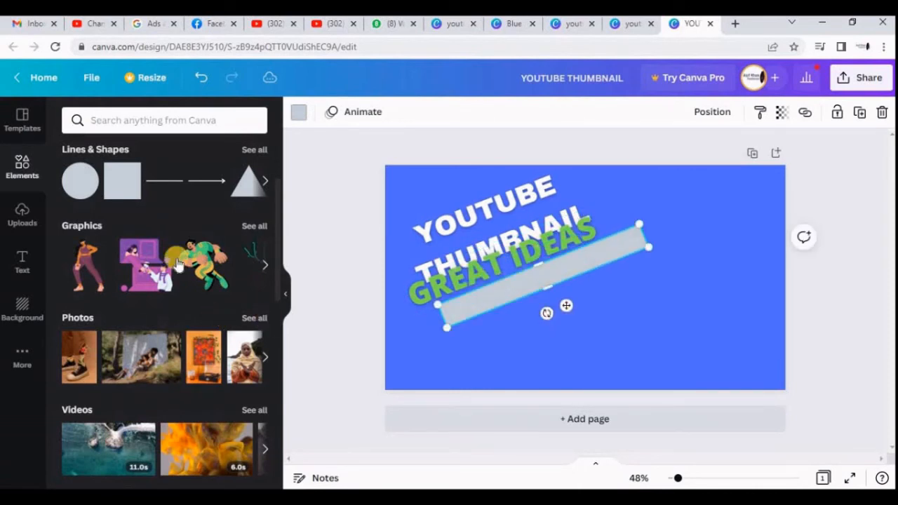
Add a text box reading "Learning and Earning" below the bar and tilt it to match.
{"action": "type", "text": "Lea"}
{"action": "type", "text": "rni"}
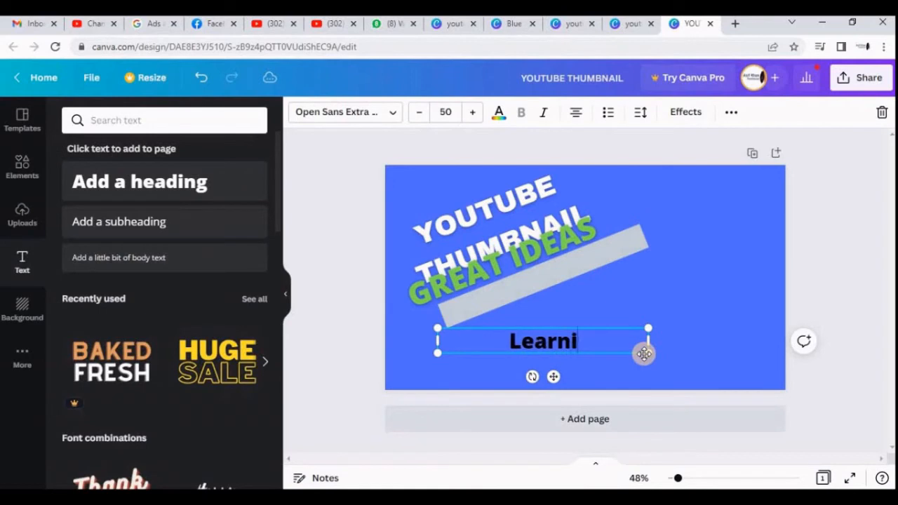
{"action": "type", "text": "ng a"}
{"action": "key", "text": "BackSpace"}
{"action": "type", "text": "and"}
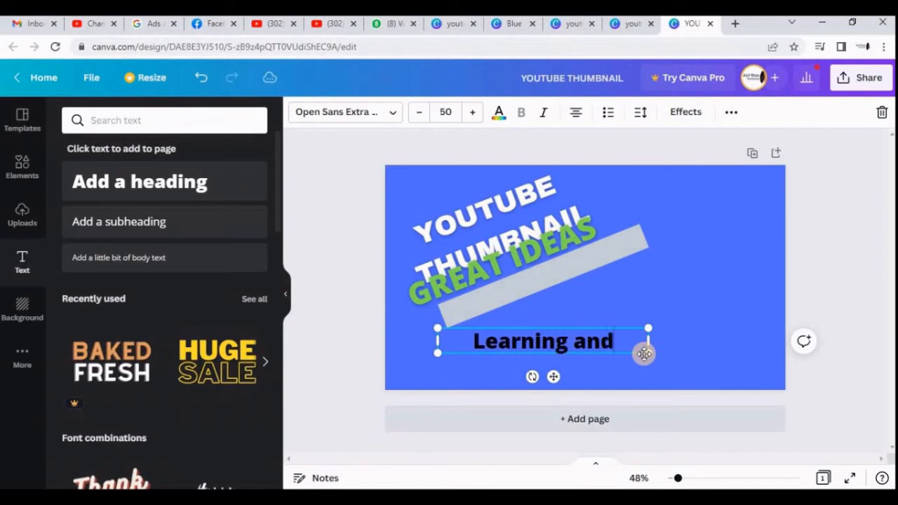
{"action": "type", "text": " Earning"}
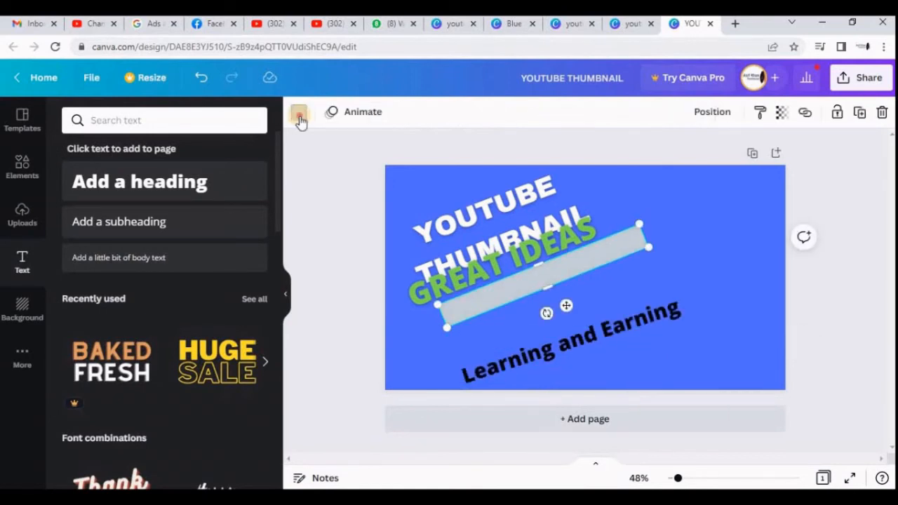
Colour the tilted bar red and set its transparency to 24.
{"action": "left_click", "coordinate": [299, 113]}
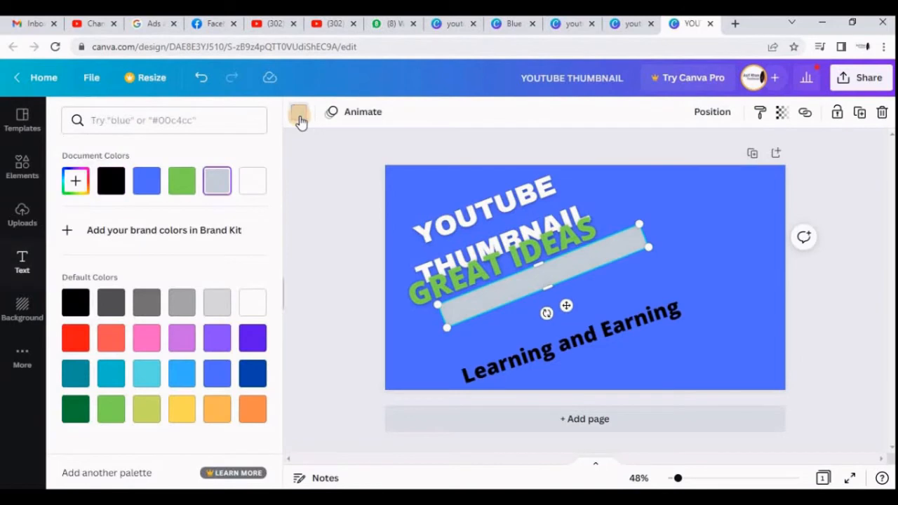
{"action": "left_click", "coordinate": [76, 338]}
{"action": "left_click", "coordinate": [781, 114]}
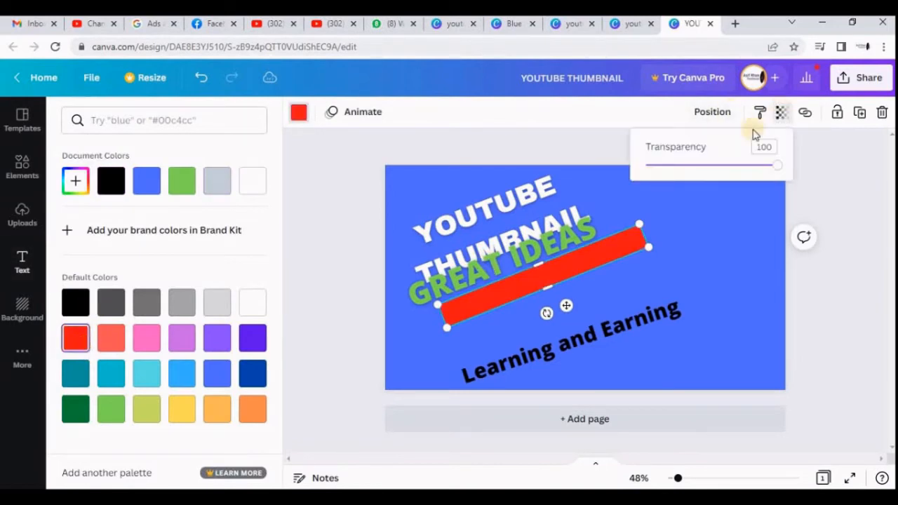
{"action": "left_click_drag", "start_coordinate": [724, 170], "coordinate": [686, 171]}
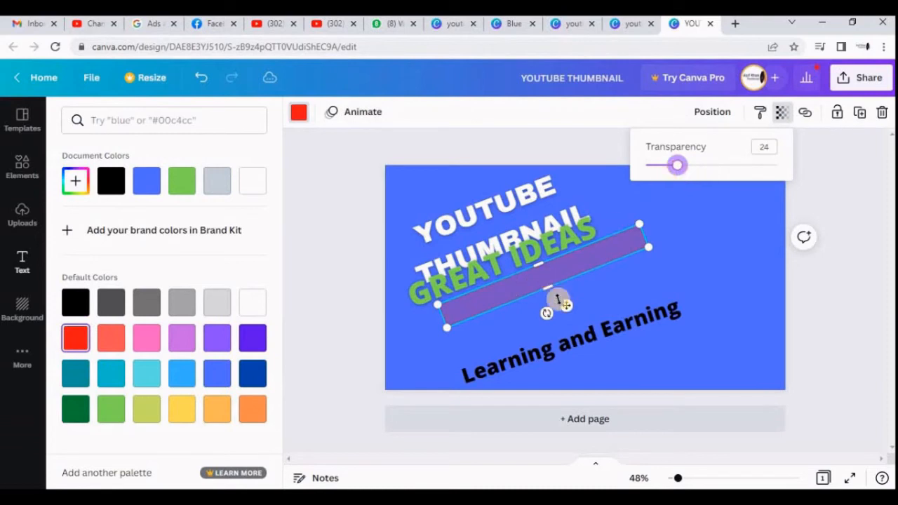
Move the bar directly beneath "GREAT IDEAS" and place the "Learning and Earning" text on it at size 45.
{"action": "left_click_drag", "start_coordinate": [568, 264], "coordinate": [573, 284]}
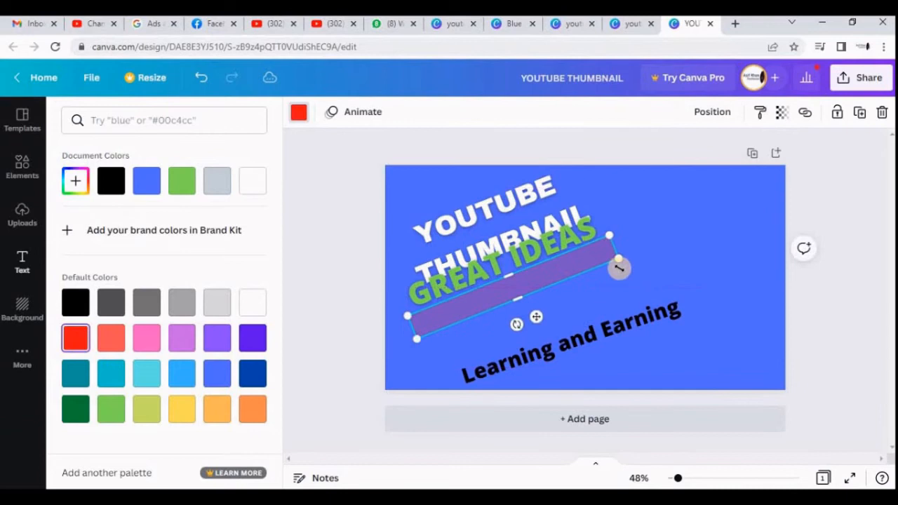
{"action": "left_click", "coordinate": [625, 329]}
{"action": "left_click_drag", "start_coordinate": [694, 312], "coordinate": [520, 295]}
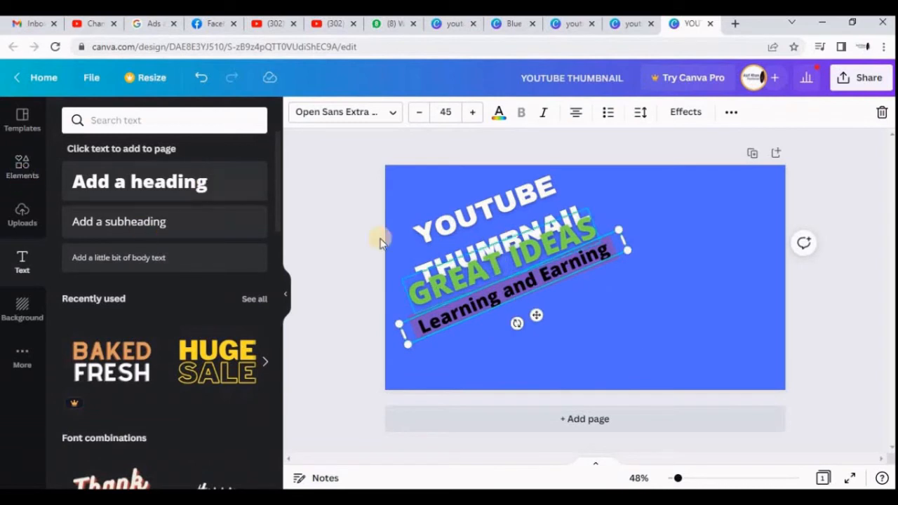
{"action": "left_click", "coordinate": [454, 299]}
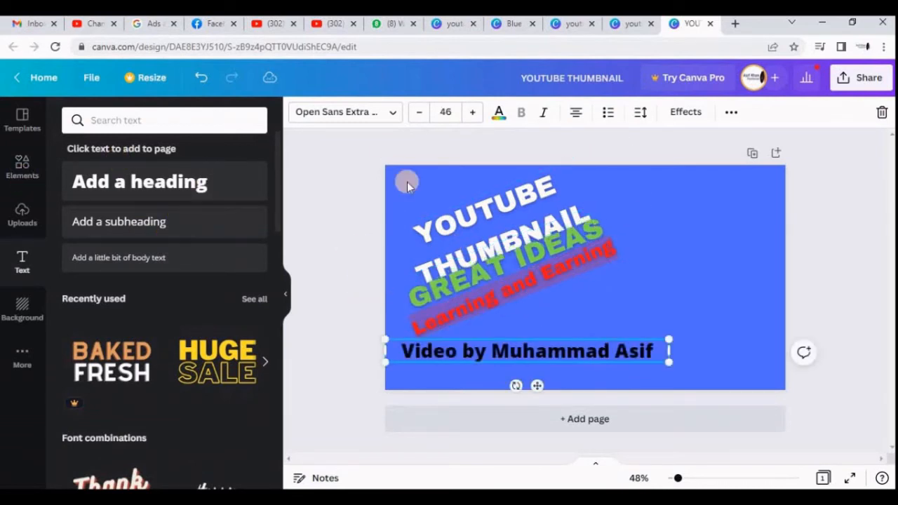
Change the font of the "Video by" credit line to Archivo Black.
{"action": "left_click", "coordinate": [379, 116]}
{"action": "left_click", "coordinate": [140, 231]}
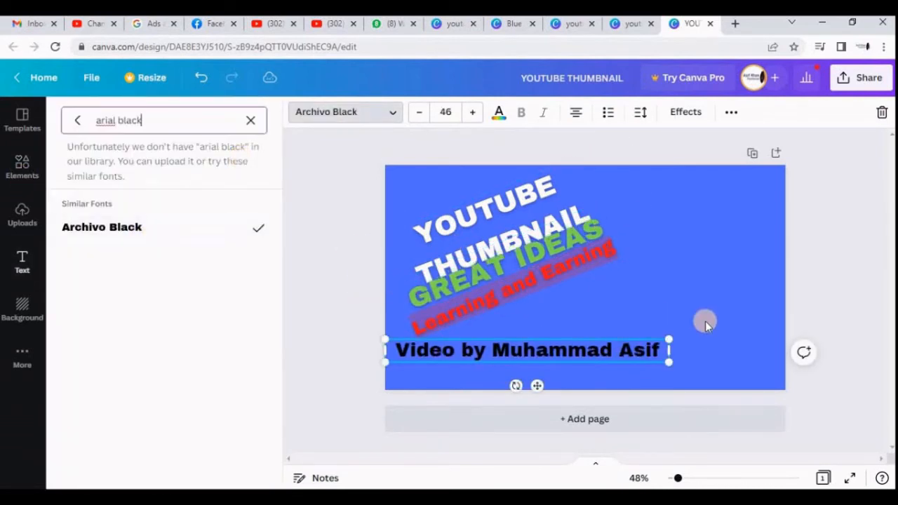
{"action": "left_click", "coordinate": [581, 349]}
{"action": "left_click", "coordinate": [682, 261]}
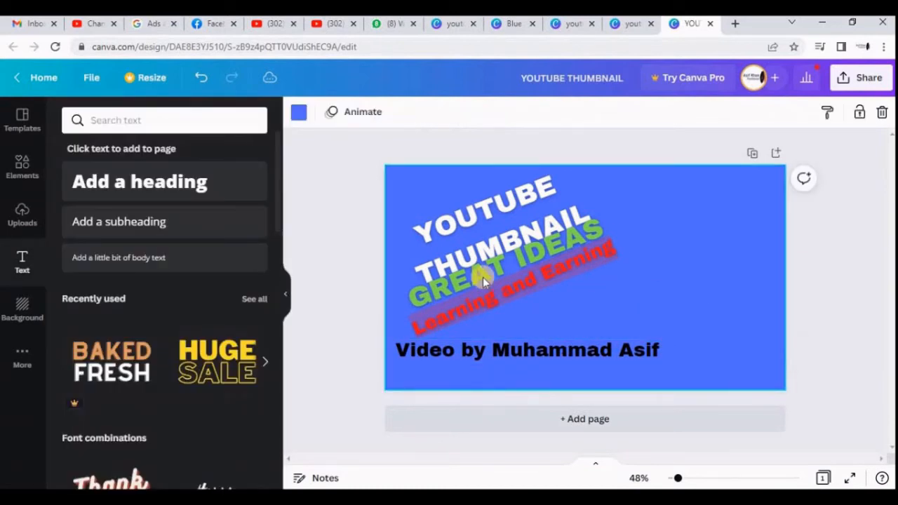
Shift the "Video by" credit line slightly to the right and change its text colour to white.
{"action": "left_click", "coordinate": [498, 300]}
{"action": "left_click", "coordinate": [494, 350]}
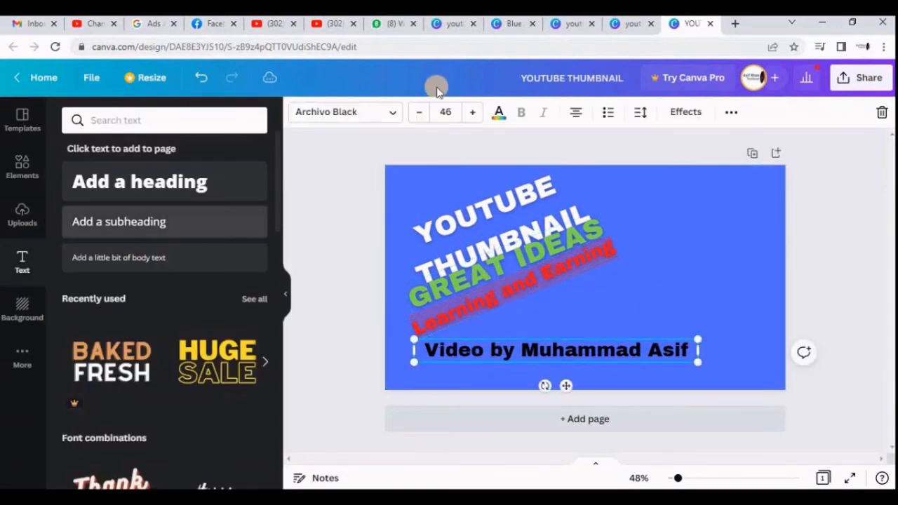
{"action": "left_click", "coordinate": [499, 113]}
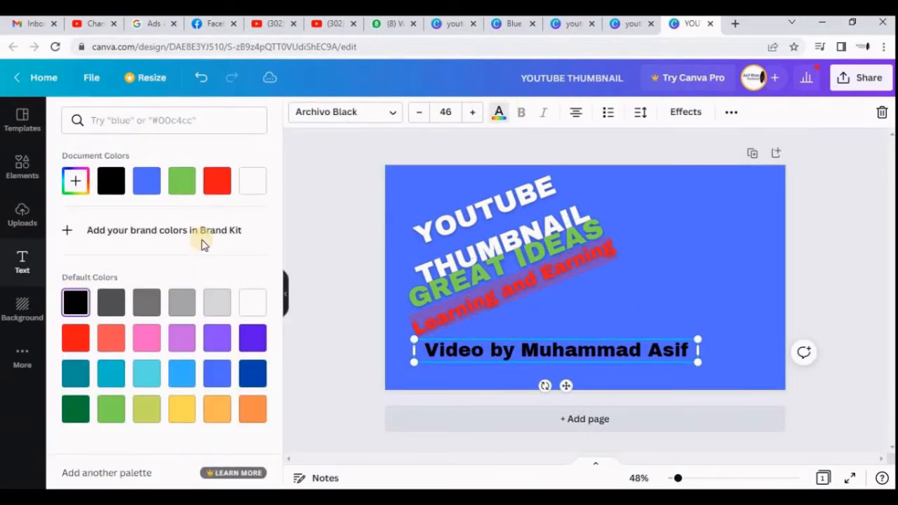
{"action": "left_click", "coordinate": [253, 184]}
{"action": "left_click", "coordinate": [669, 264]}
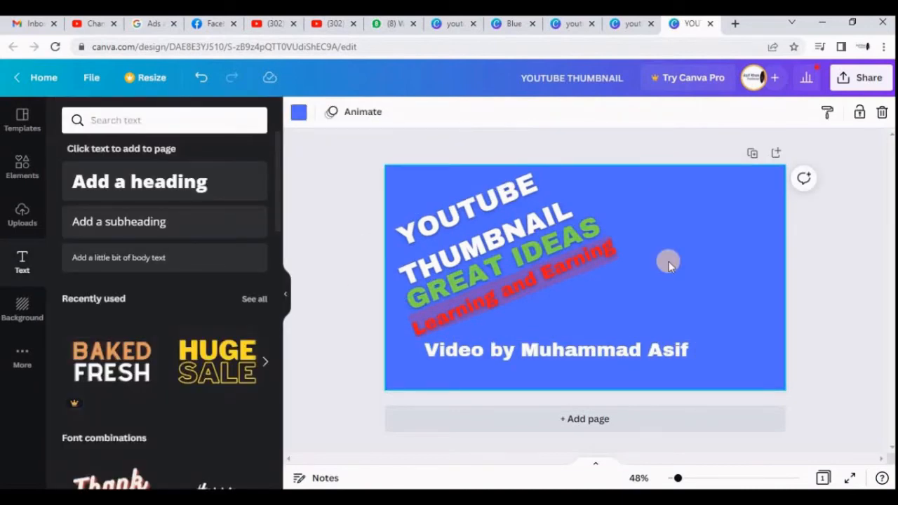
Add the uploaded portrait photo with the brick wall and enlarge it to cover the whole page.
{"action": "left_click", "coordinate": [21, 215]}
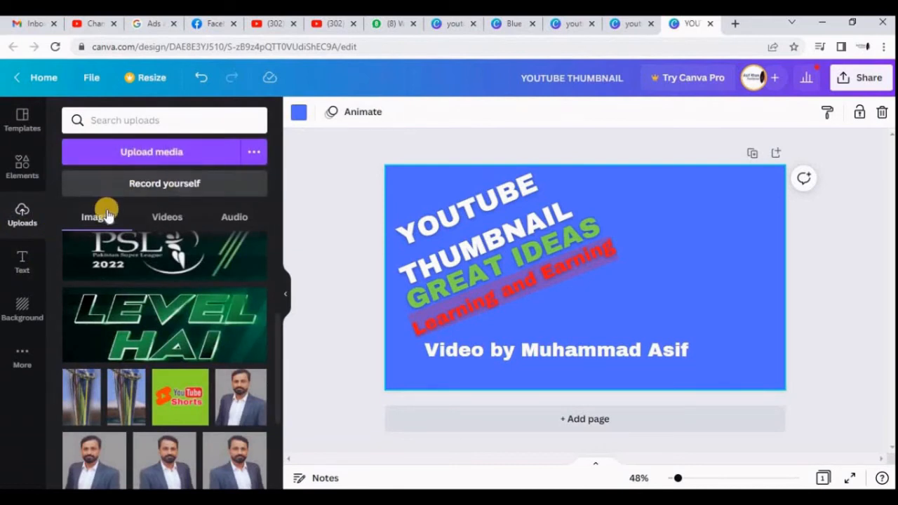
{"action": "scroll", "coordinate": [147, 232], "scroll_direction": "up", "scroll_amount": 3}
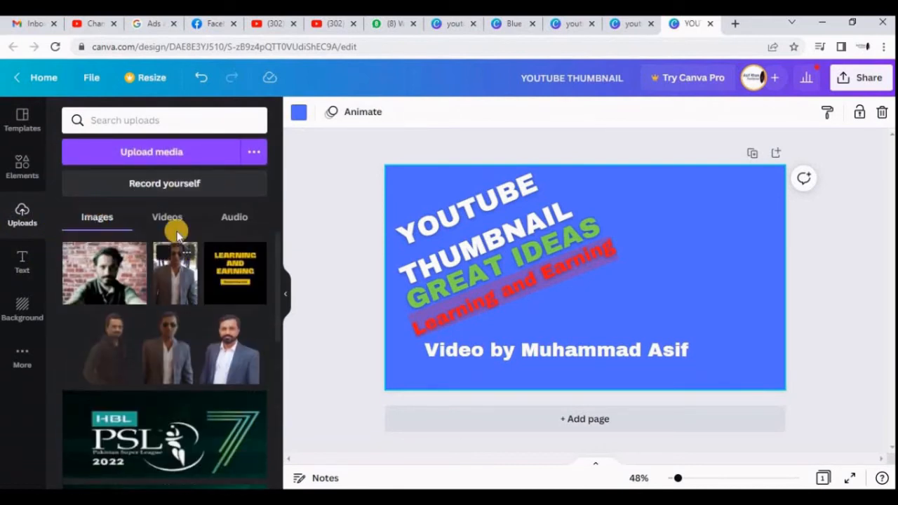
{"action": "left_click", "coordinate": [113, 278]}
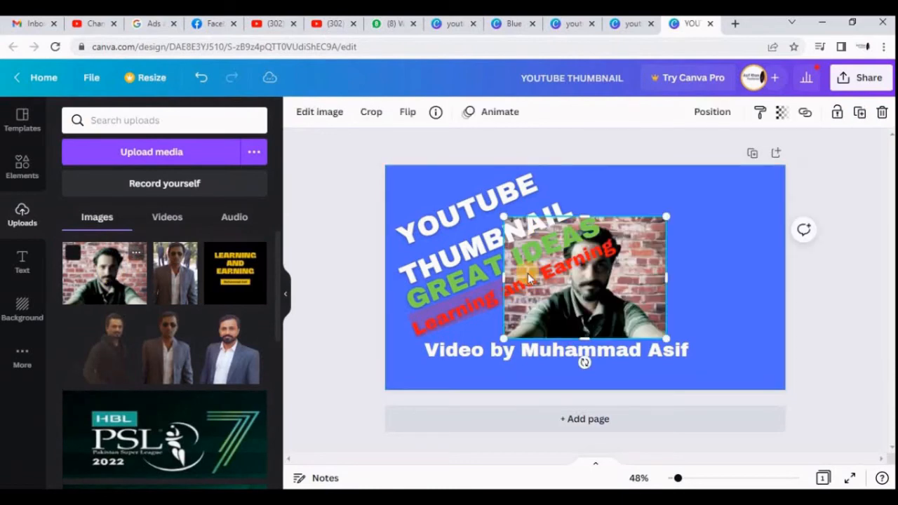
{"action": "left_click_drag", "start_coordinate": [646, 287], "coordinate": [528, 229]}
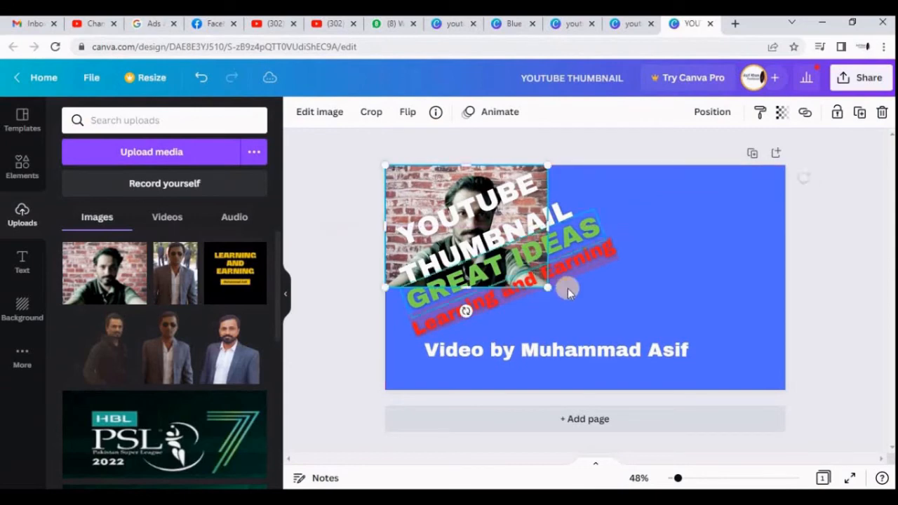
{"action": "left_click_drag", "start_coordinate": [718, 310], "coordinate": [784, 277]}
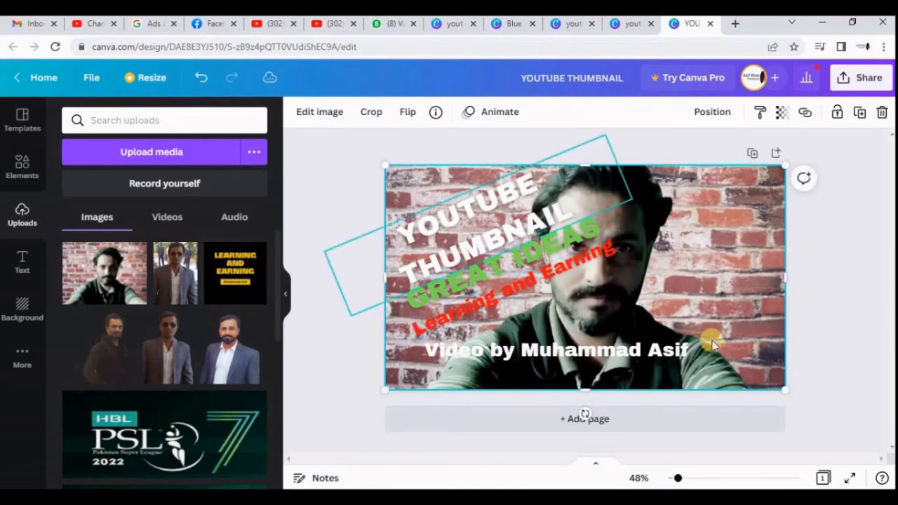
Lower the opacity of the full-page portrait photo so the blue page background shows through it.
{"action": "left_click", "coordinate": [782, 113]}
{"action": "left_click_drag", "start_coordinate": [770, 168], "coordinate": [726, 167]}
{"action": "left_click", "coordinate": [707, 233]}
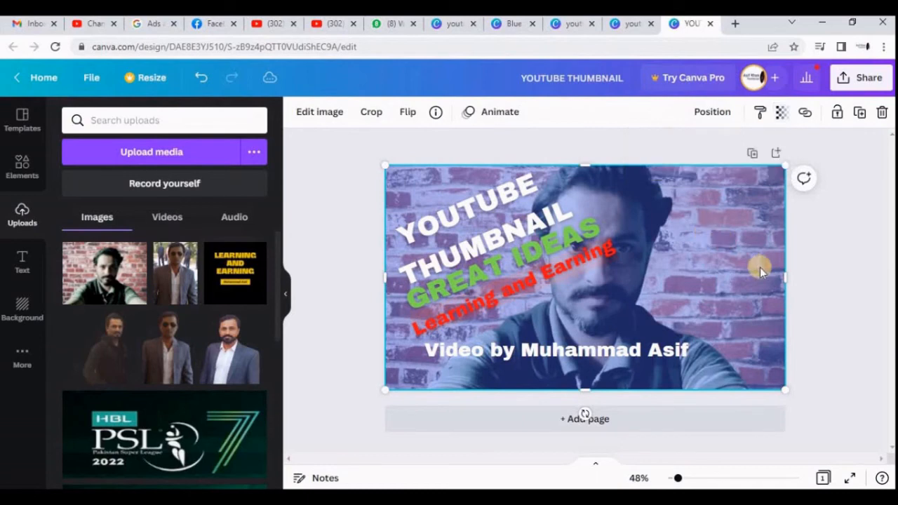
Enlarge the "GREAT IDEAS" text to about size 77.6 and the "Learning and Earning" text to about size 48.8.
{"action": "left_click", "coordinate": [573, 228]}
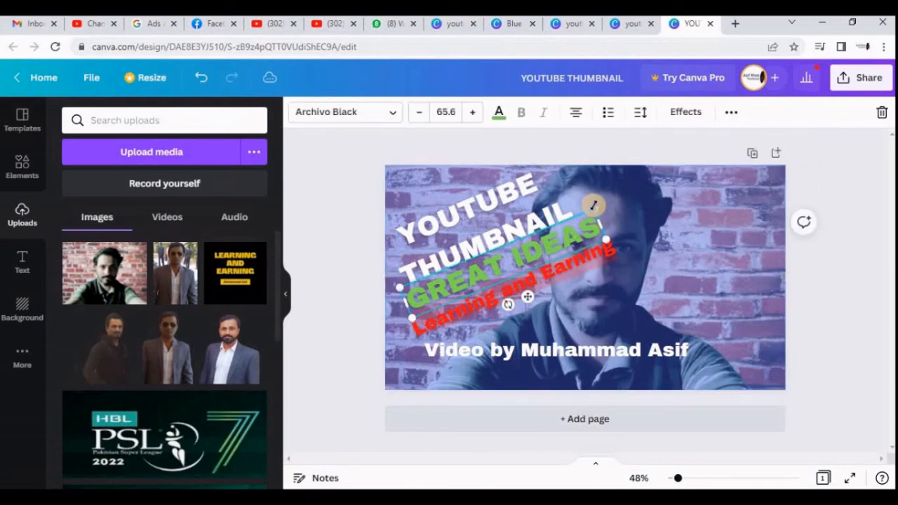
{"action": "left_click_drag", "start_coordinate": [593, 204], "coordinate": [632, 198]}
{"action": "left_click", "coordinate": [595, 262]}
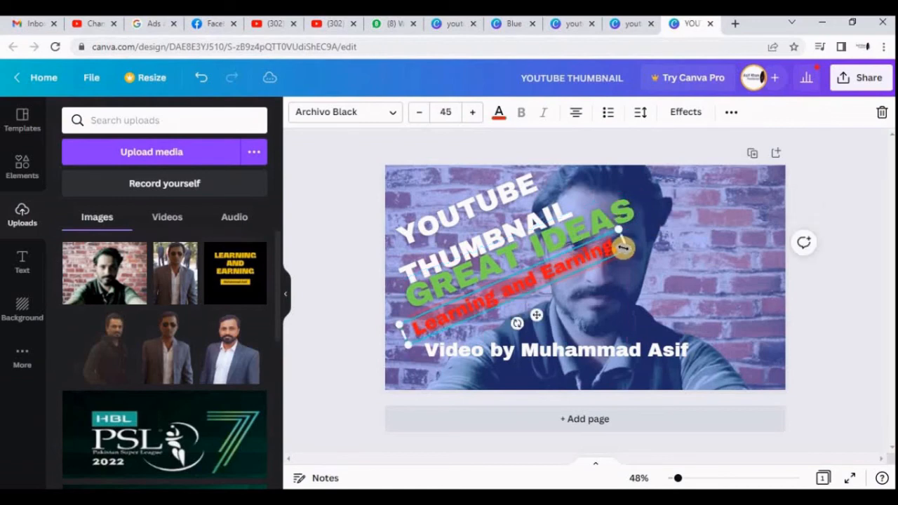
{"action": "left_click_drag", "start_coordinate": [623, 248], "coordinate": [642, 247]}
Enlarge the "YOUTUBE THUMBNAIL" heading to about size 68.1 and shift it slightly up and to the left.
{"action": "left_click", "coordinate": [546, 214]}
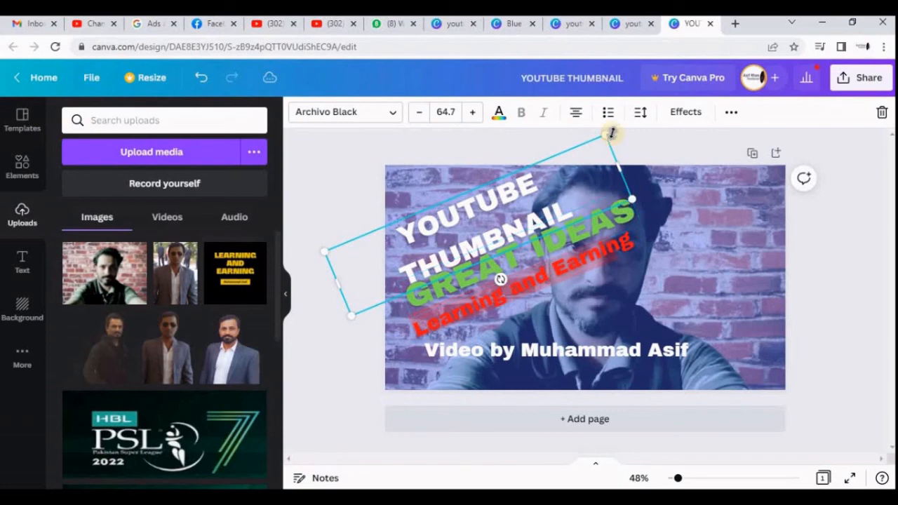
{"action": "left_click_drag", "start_coordinate": [611, 132], "coordinate": [622, 124]}
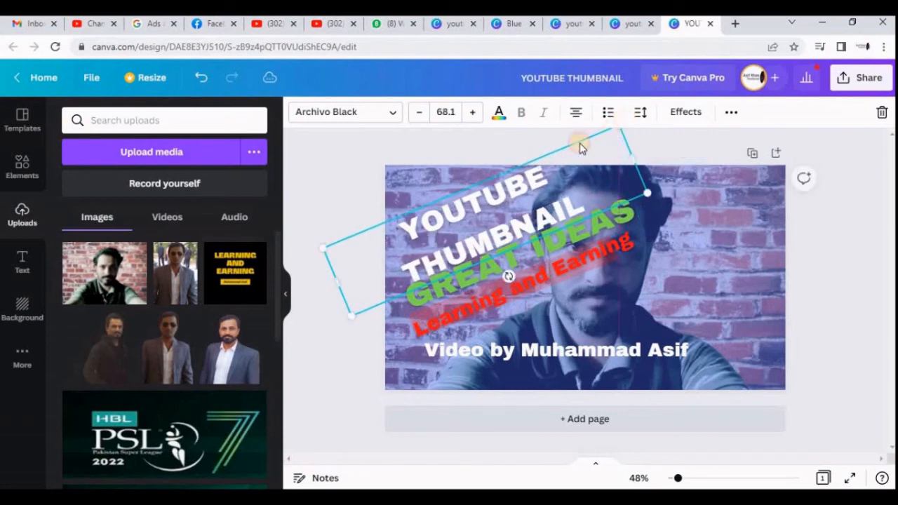
{"action": "left_click_drag", "start_coordinate": [512, 199], "coordinate": [506, 195]}
Nudge the "GREAT IDEAS" text slightly to the left to line it up with the heading above.
{"action": "left_click", "coordinate": [558, 243]}
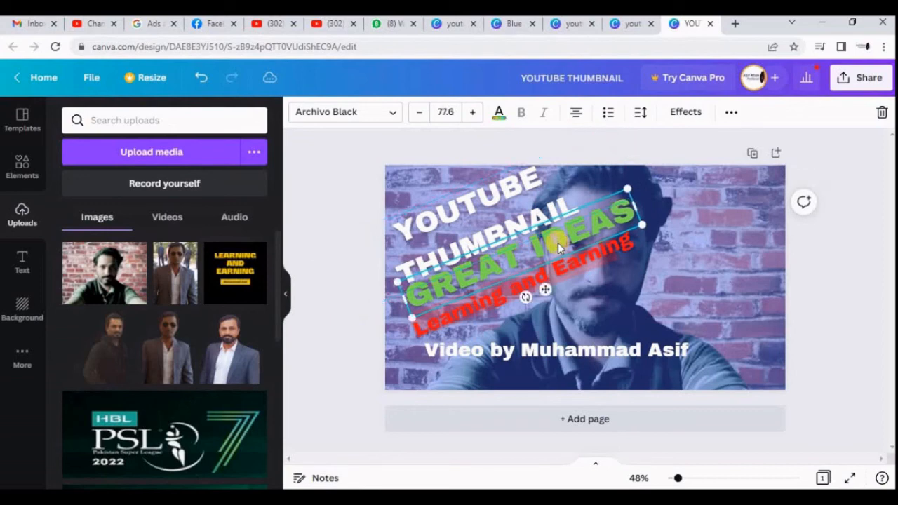
{"action": "key", "text": "Left"}
{"action": "key", "text": "Left"}
{"action": "key", "text": "Left"}
{"action": "key", "text": "Left"}
{"action": "key", "text": "Left"}
{"action": "key", "text": "Left"}
{"action": "key", "text": "Left"}
{"action": "key", "text": "Left"}
{"action": "key", "text": "Left"}
{"action": "key", "text": "Left"}
{"action": "key", "text": "Left"}
{"action": "key", "text": "Left"}
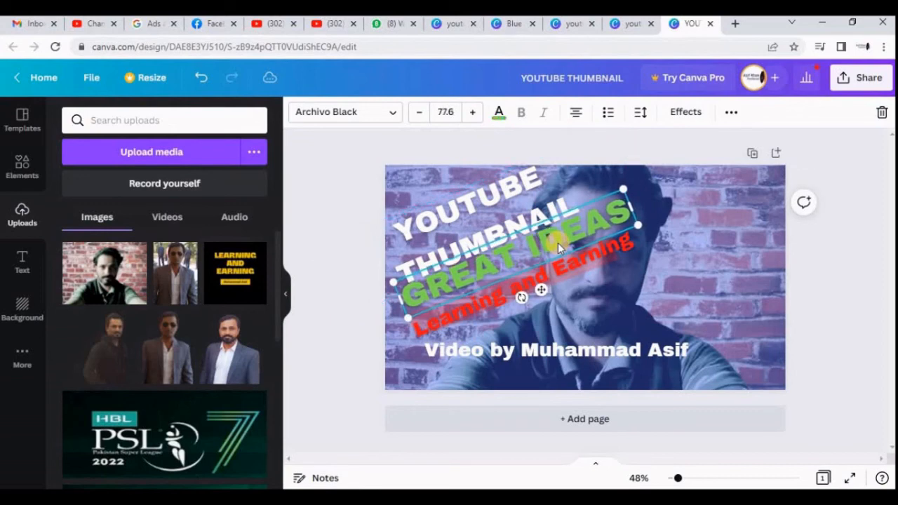
{"action": "key", "text": "Left"}
{"action": "key", "text": "Left"}
{"action": "key", "text": "Left"}
{"action": "key", "text": "Left"}
{"action": "key", "text": "Left"}
{"action": "key", "text": "Left"}
{"action": "key", "text": "Left"}
{"action": "key", "text": "Left"}
{"action": "key", "text": "Left"}
{"action": "key", "text": "Left"}
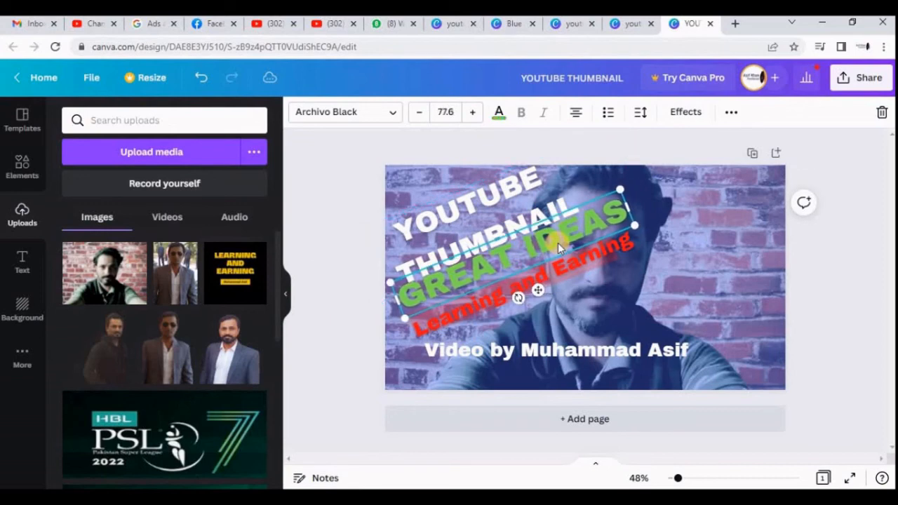
Enlarge the "Learning and Earning" text to about size 52.4 and enlarge the translucent red bar behind it to span the text.
{"action": "left_click", "coordinate": [572, 273]}
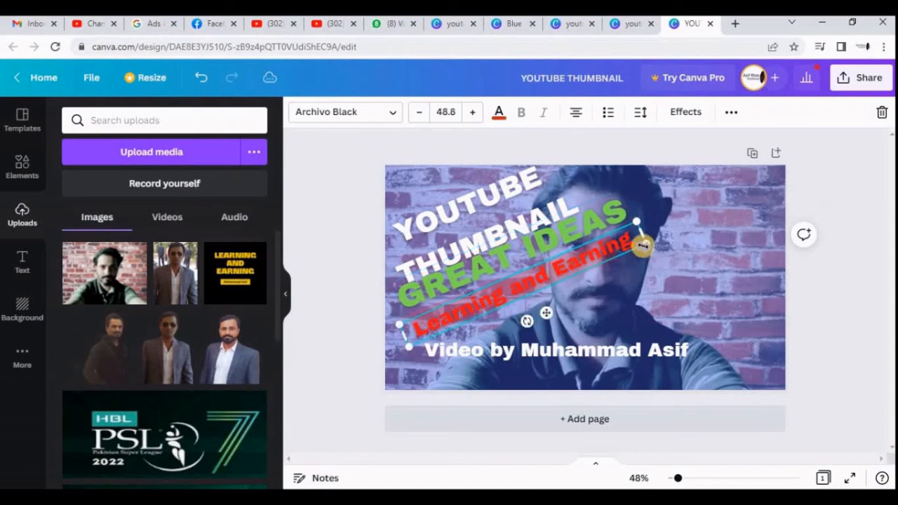
{"action": "left_click_drag", "start_coordinate": [643, 246], "coordinate": [665, 244]}
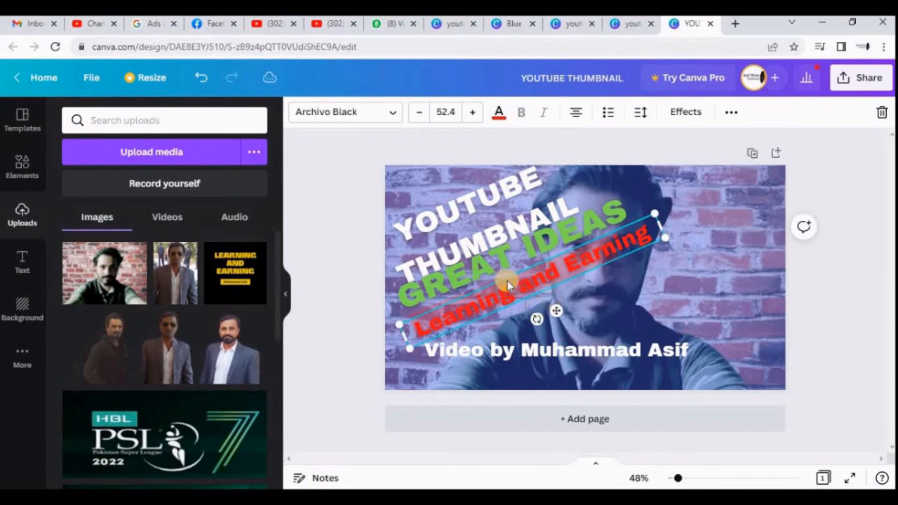
{"action": "left_click", "coordinate": [415, 313]}
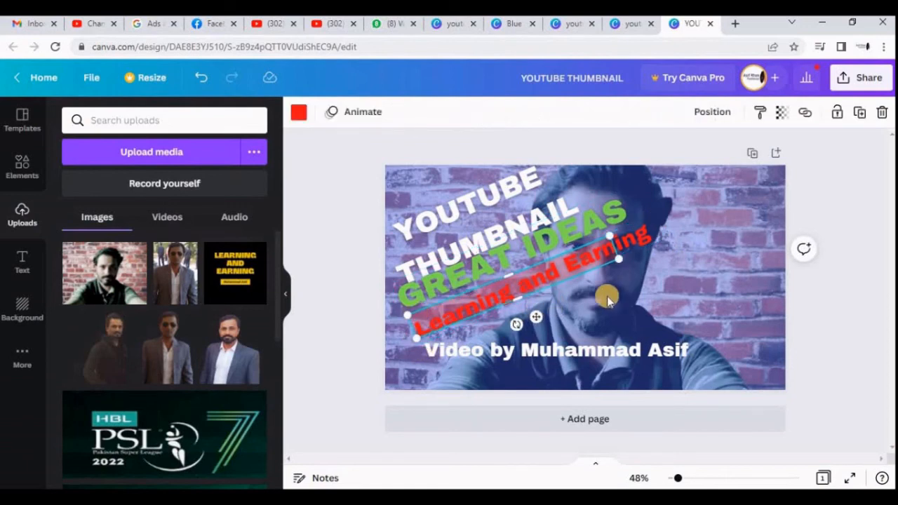
{"action": "left_click_drag", "start_coordinate": [618, 258], "coordinate": [662, 252]}
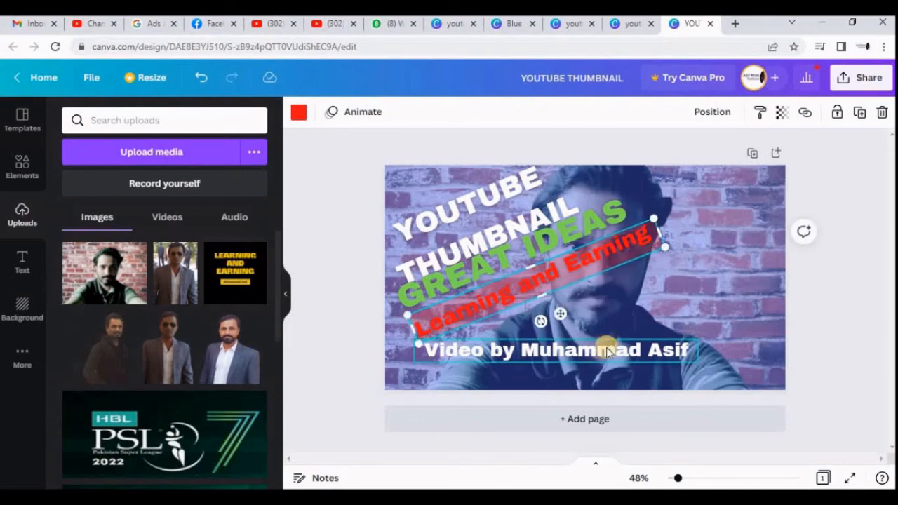
Enlarge the "Video by" credit line to about size 58.7 and move it slightly up and to the right.
{"action": "left_click", "coordinate": [632, 348]}
{"action": "left_click_drag", "start_coordinate": [699, 360], "coordinate": [777, 370]}
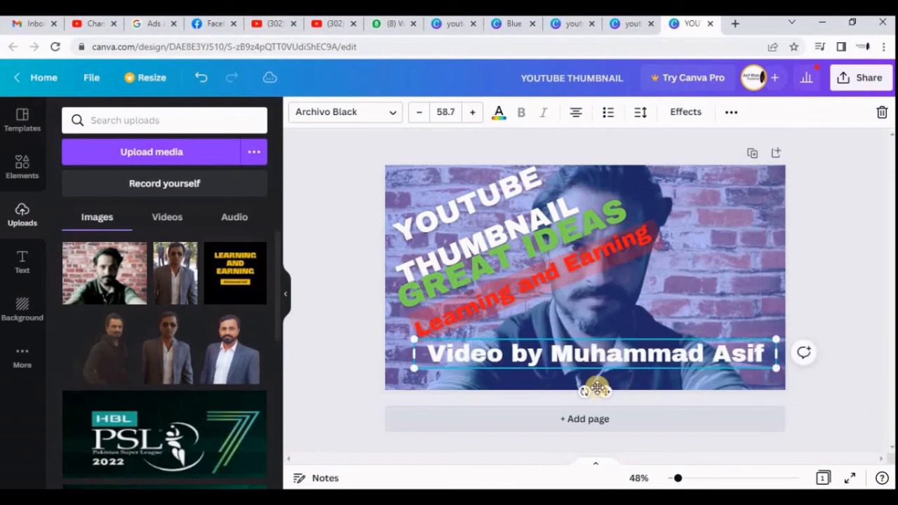
{"action": "mouse_move", "coordinate": [603, 390]}
{"action": "left_mouse_down"}
{"action": "mouse_move", "coordinate": [623, 384]}
{"action": "mouse_move", "coordinate": [610, 384]}
{"action": "left_mouse_up"}
{"action": "left_click", "coordinate": [705, 231]}
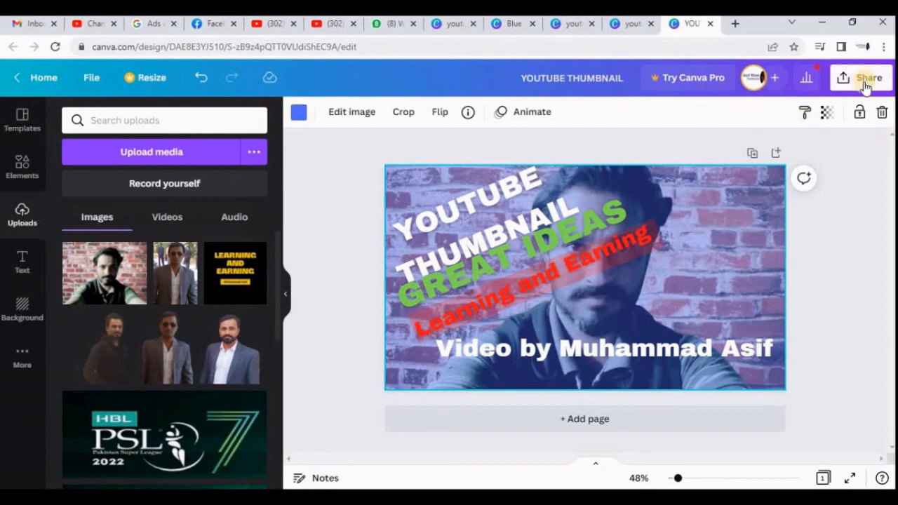
Download the finished thumbnail as a PNG file at 1280 × 720 px.
{"action": "left_click", "coordinate": [887, 82]}
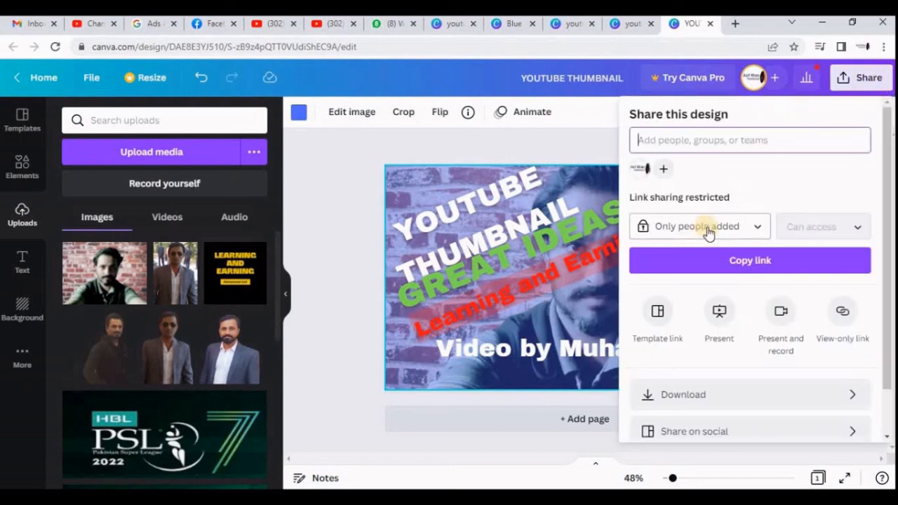
{"action": "left_click", "coordinate": [700, 396]}
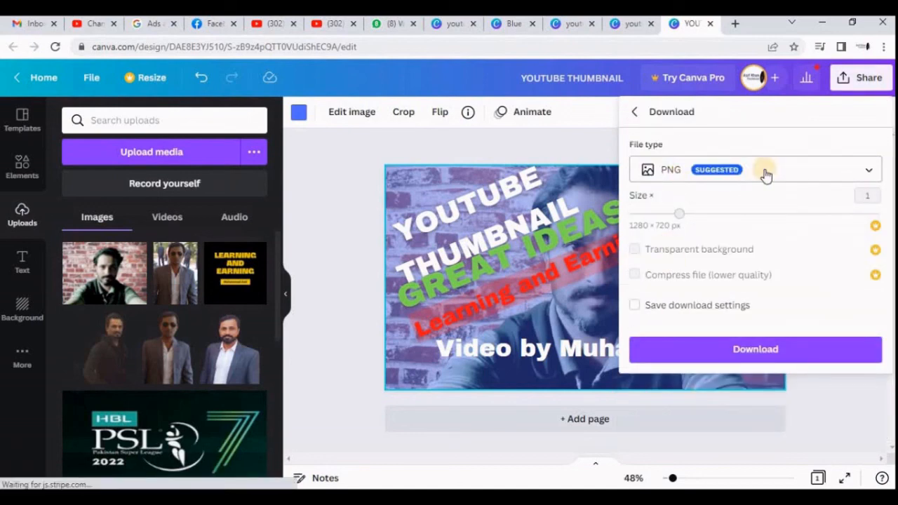
{"action": "left_click", "coordinate": [705, 350]}
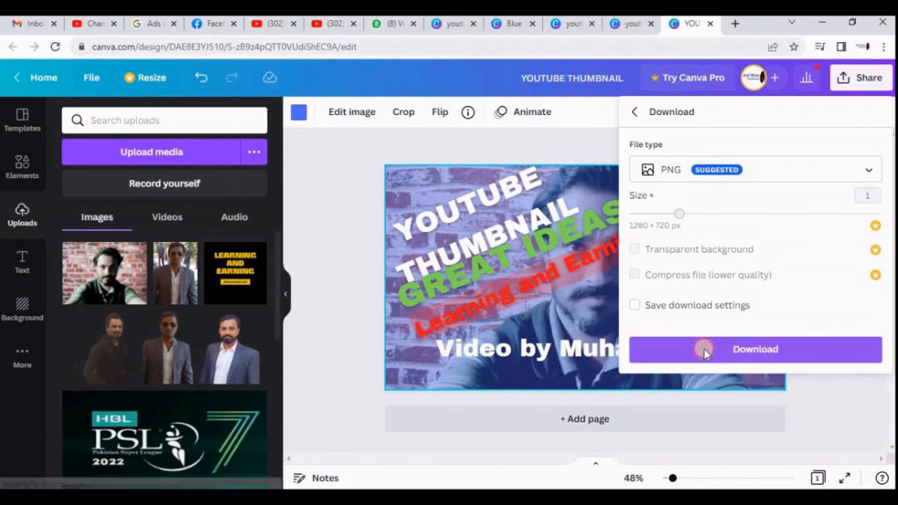